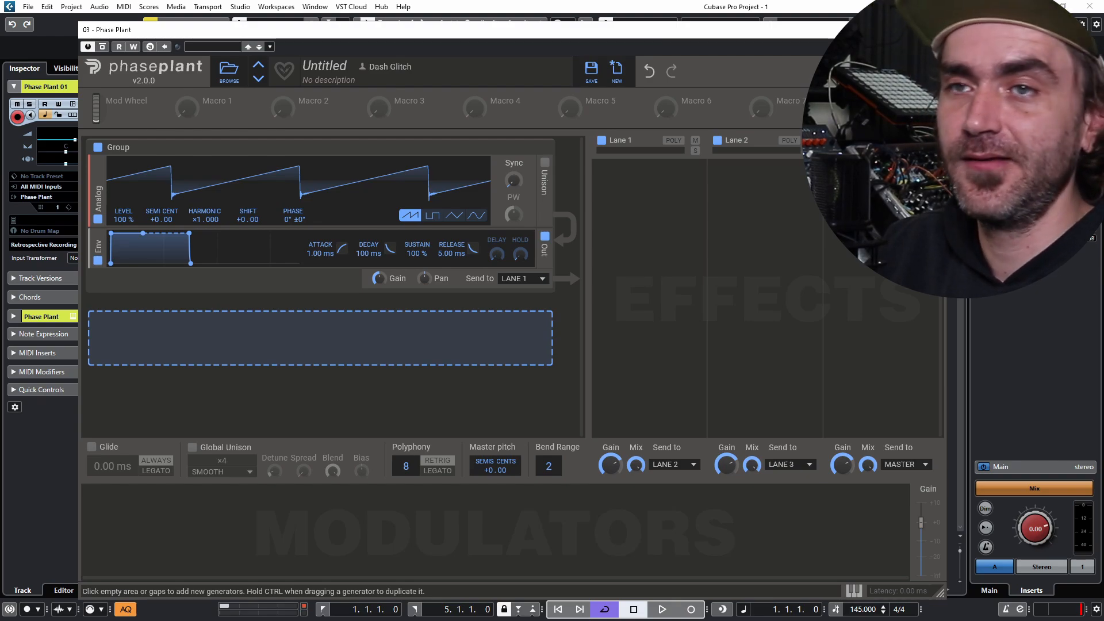
# - Add a 1.00 s Curve modulator from the empty modulator slot and open it in the Curve Editor
pyautogui.click(216, 515)
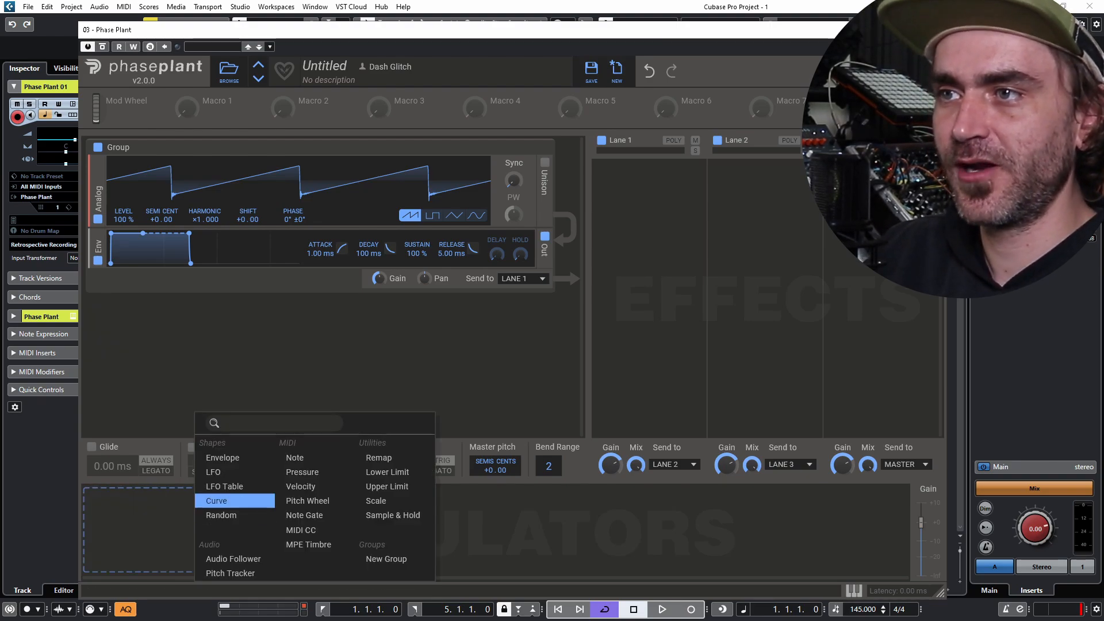
pyautogui.click(217, 501)
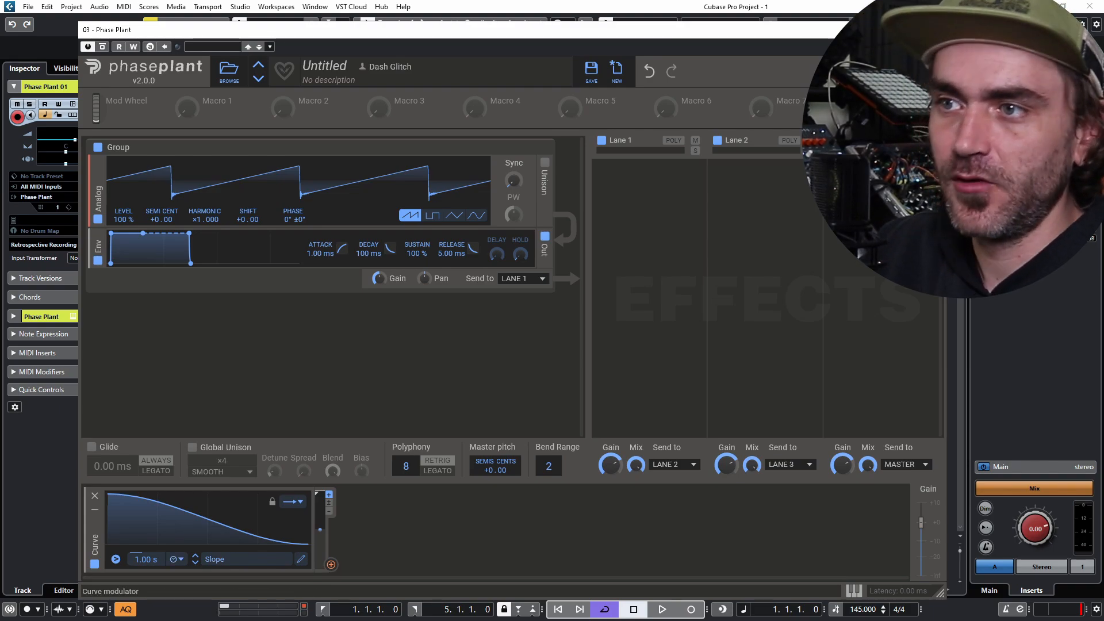
pyautogui.click(300, 559)
# - With the Stepped draw tool, draw varied-height steps from the curve start through 625 ms
pyautogui.click(189, 215)
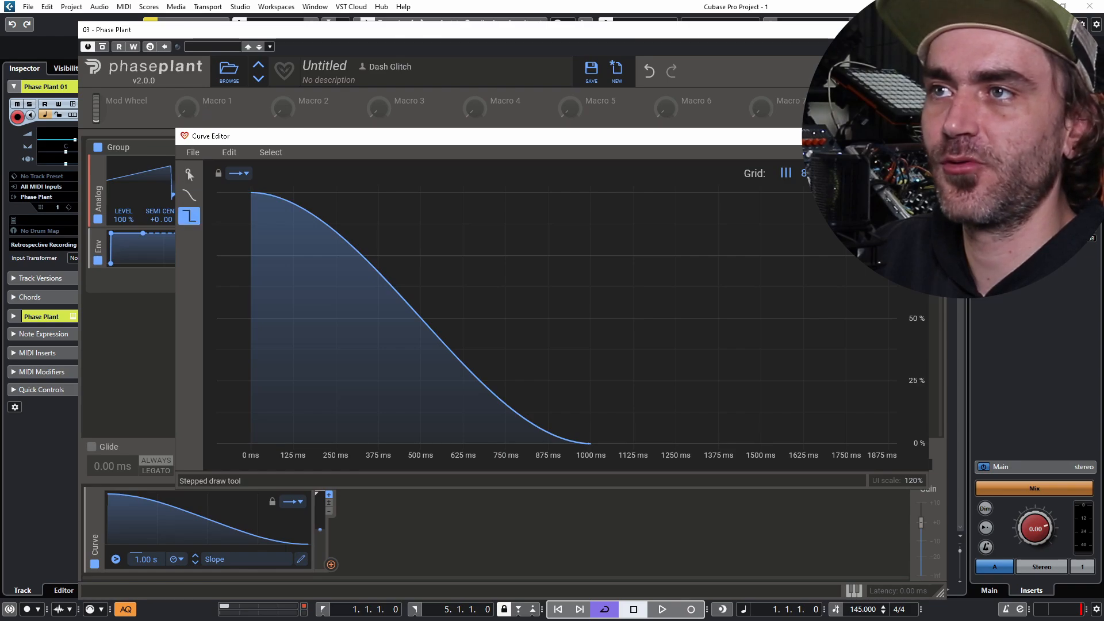
pyautogui.moveTo(314, 356)
pyautogui.mouseDown()
pyautogui.moveTo(273, 394)
pyautogui.moveTo(273, 340)
pyautogui.mouseUp()
pyautogui.click(357, 232)
pyautogui.click(315, 276)
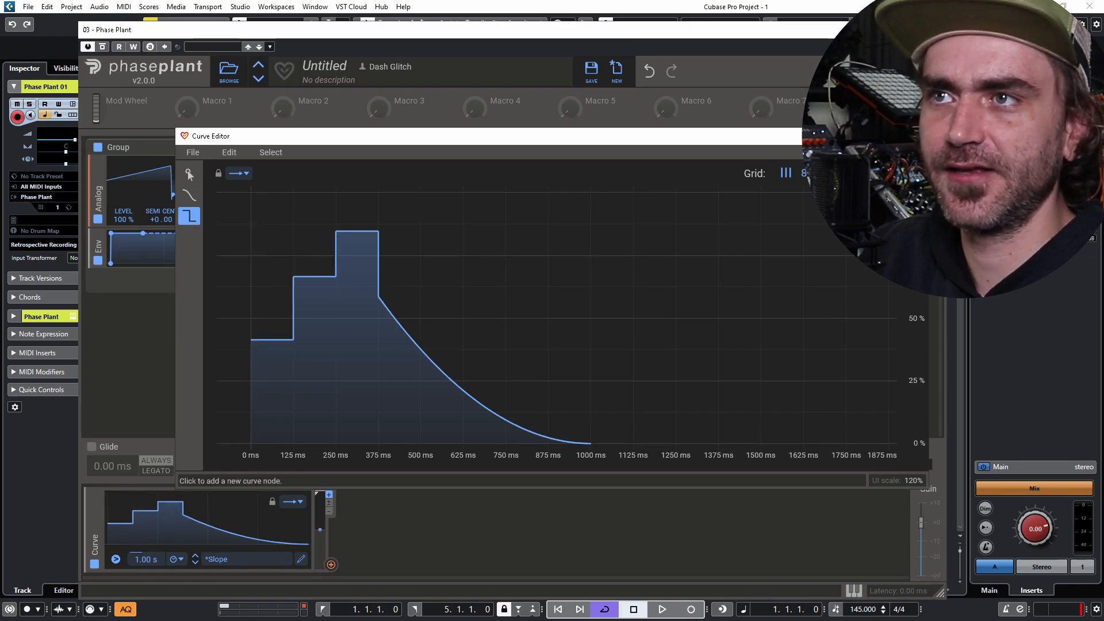
pyautogui.click(400, 341)
pyautogui.click(485, 280)
pyautogui.click(442, 357)
pyautogui.click(527, 270)
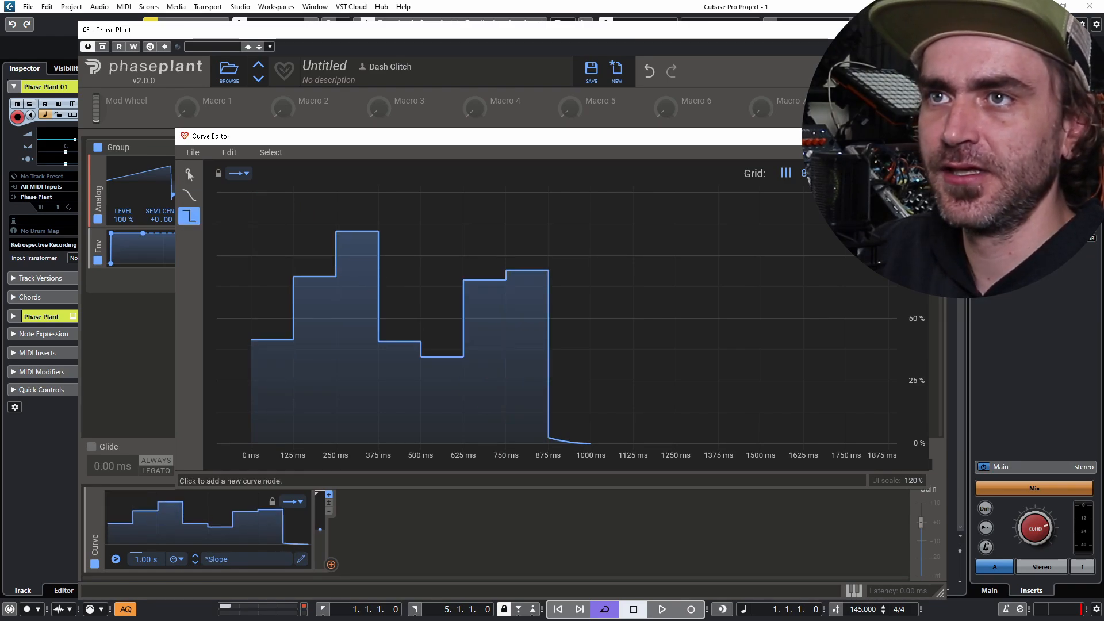
# - Add steps from 750 ms through 1500 ms to make a 1.63 s staircase, then close the editor
pyautogui.click(527, 344)
pyautogui.click(569, 246)
pyautogui.click(655, 251)
pyautogui.click(612, 326)
pyautogui.click(697, 304)
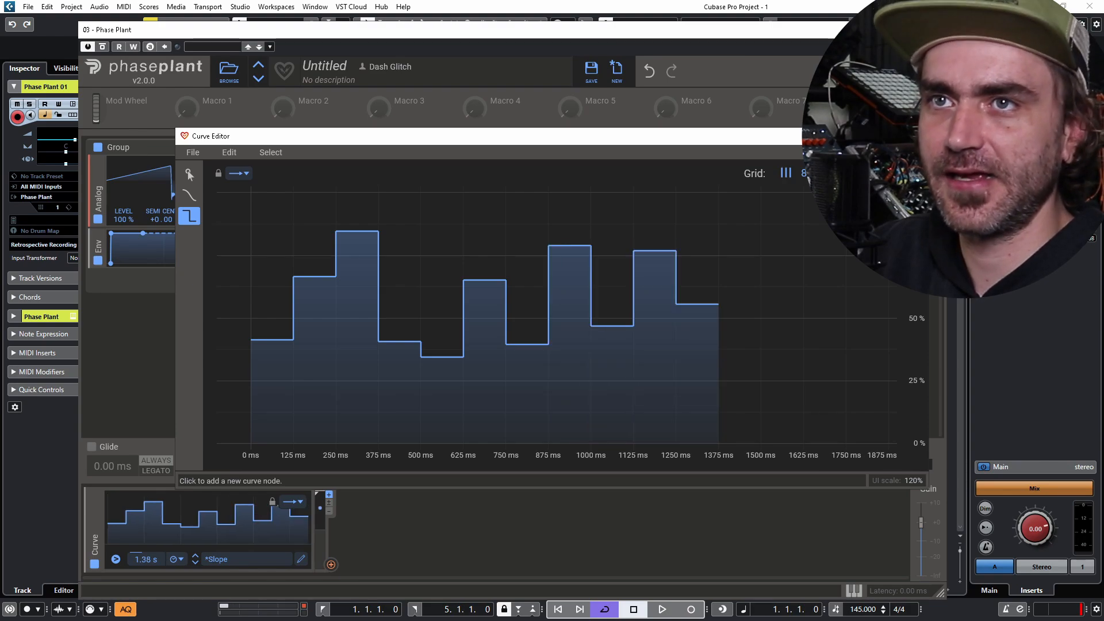
pyautogui.click(782, 270)
pyautogui.click(739, 342)
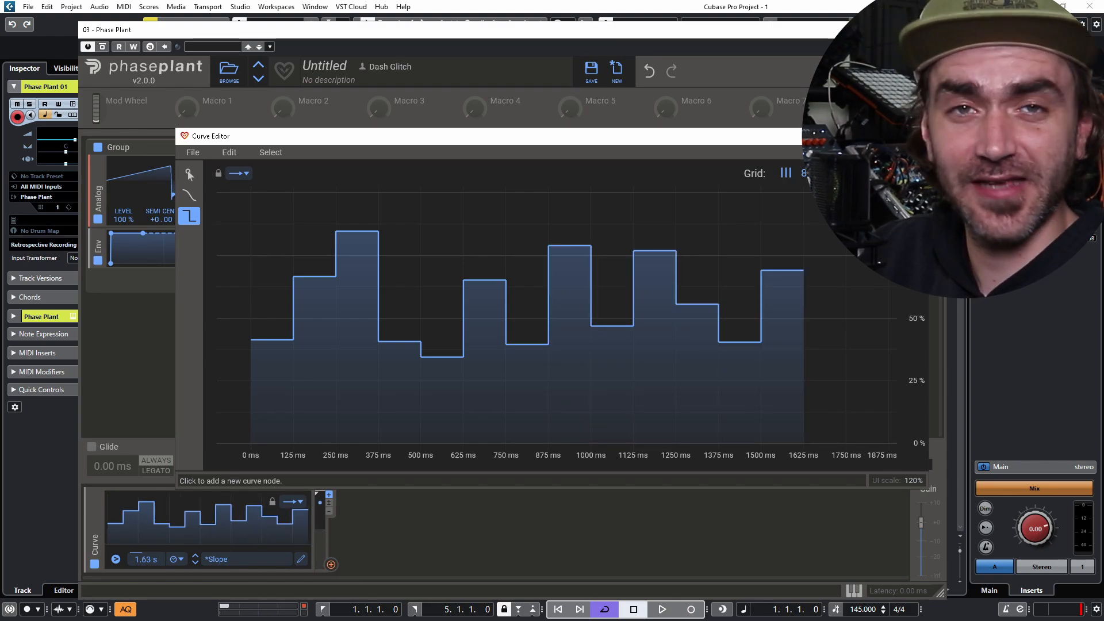
pyautogui.click(916, 136)
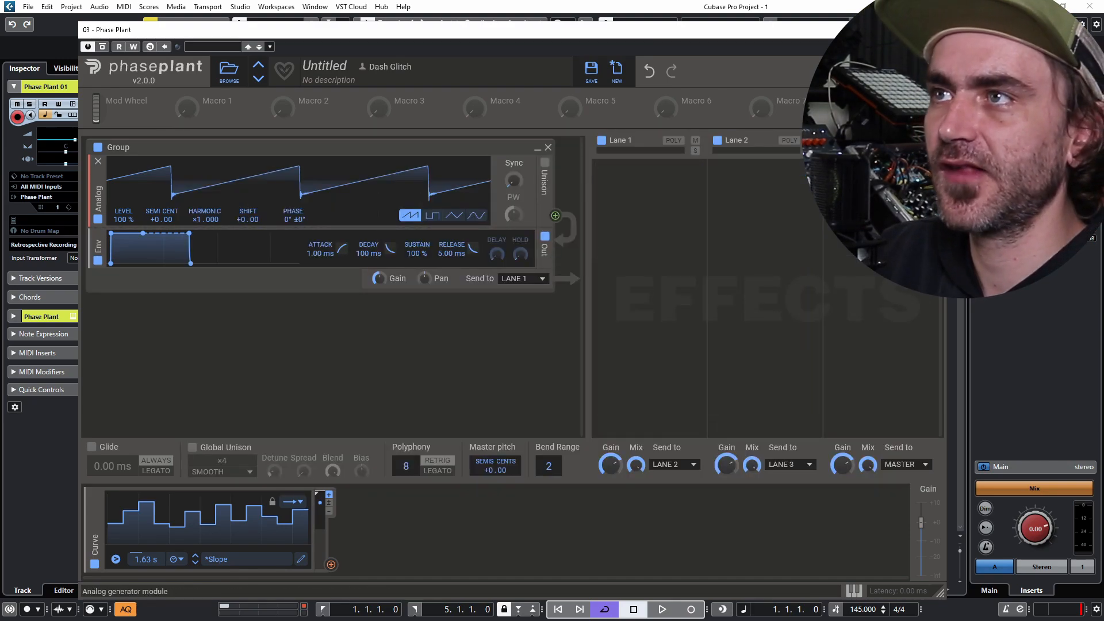
# - Replace the Analog oscillator with a Wavetable generator
pyautogui.click(98, 162)
pyautogui.click(124, 162)
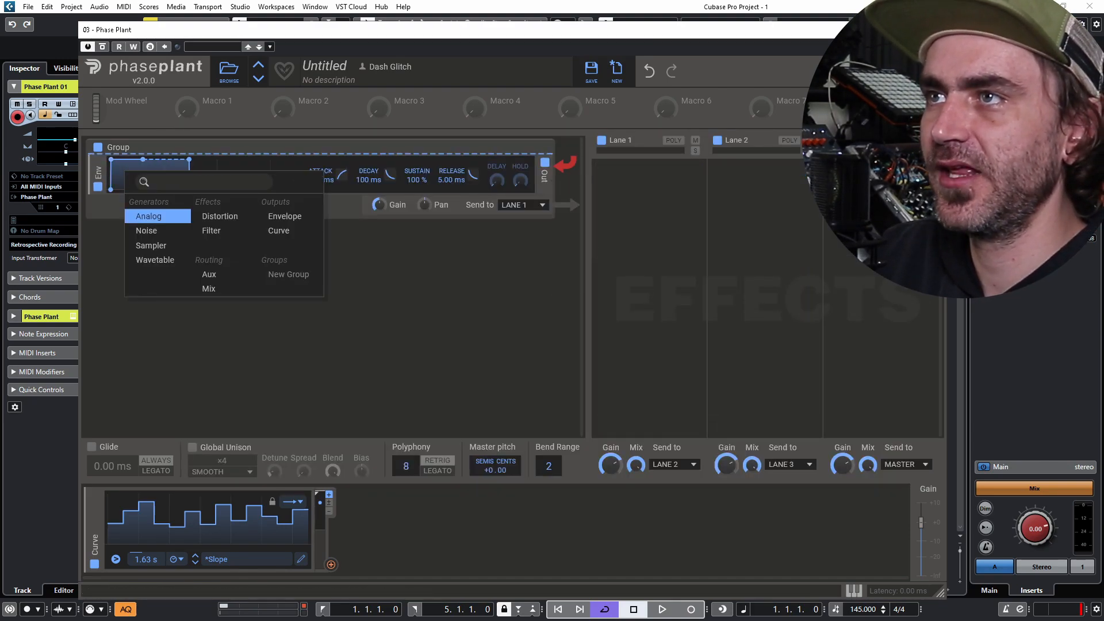
pyautogui.click(156, 260)
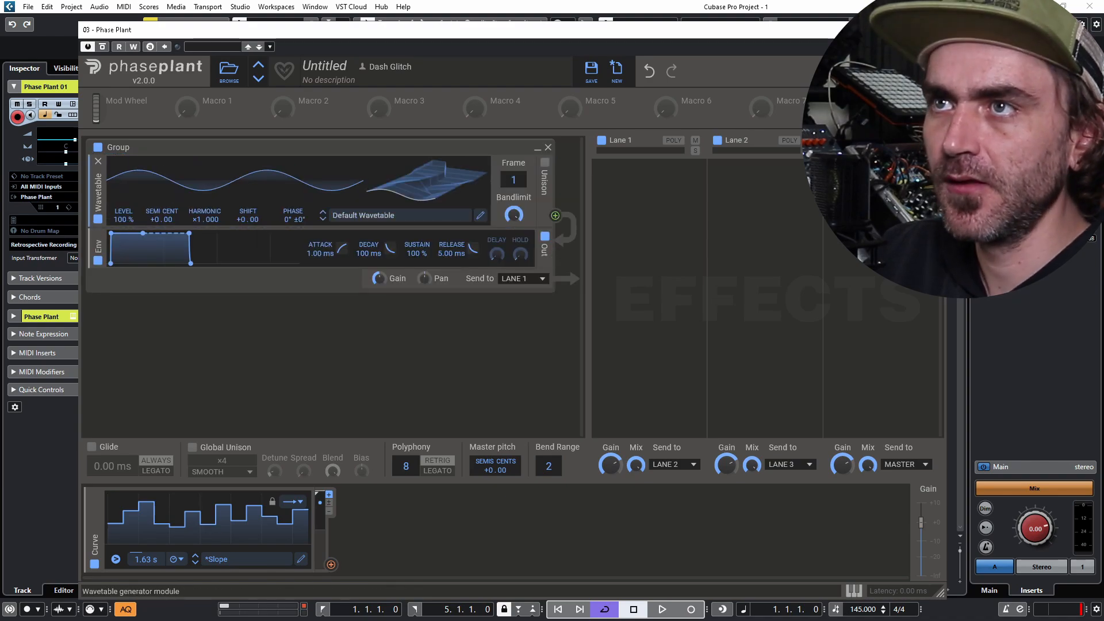
# - Load the Spectral > Beast wavetable, tune it to -24 semitones, and route the Curve to Frame
pyautogui.click(400, 215)
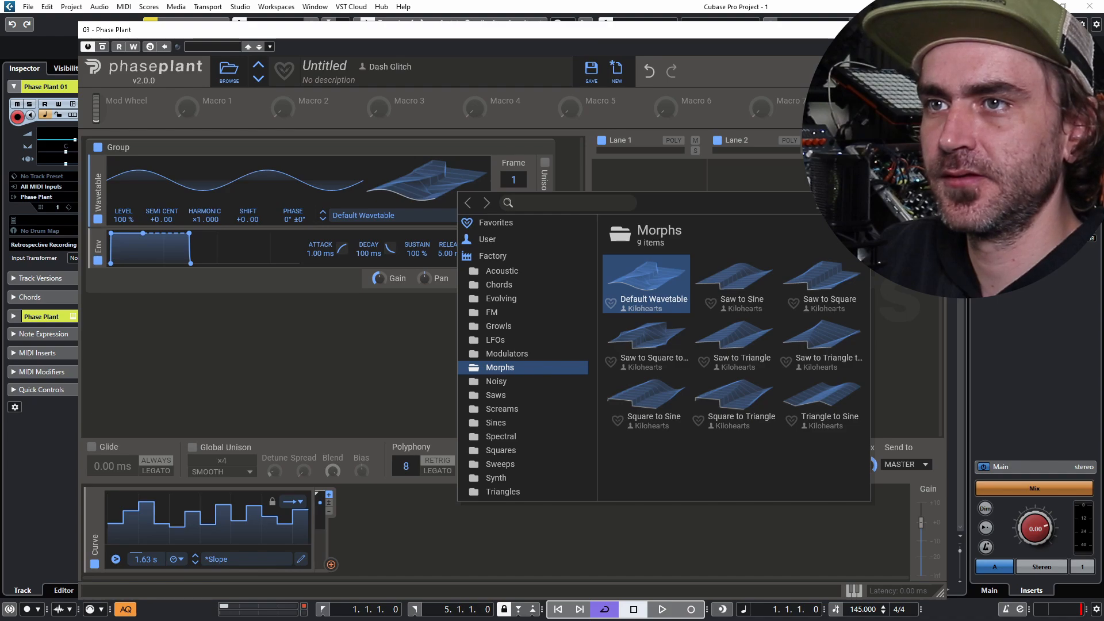
pyautogui.click(501, 437)
pyautogui.click(647, 279)
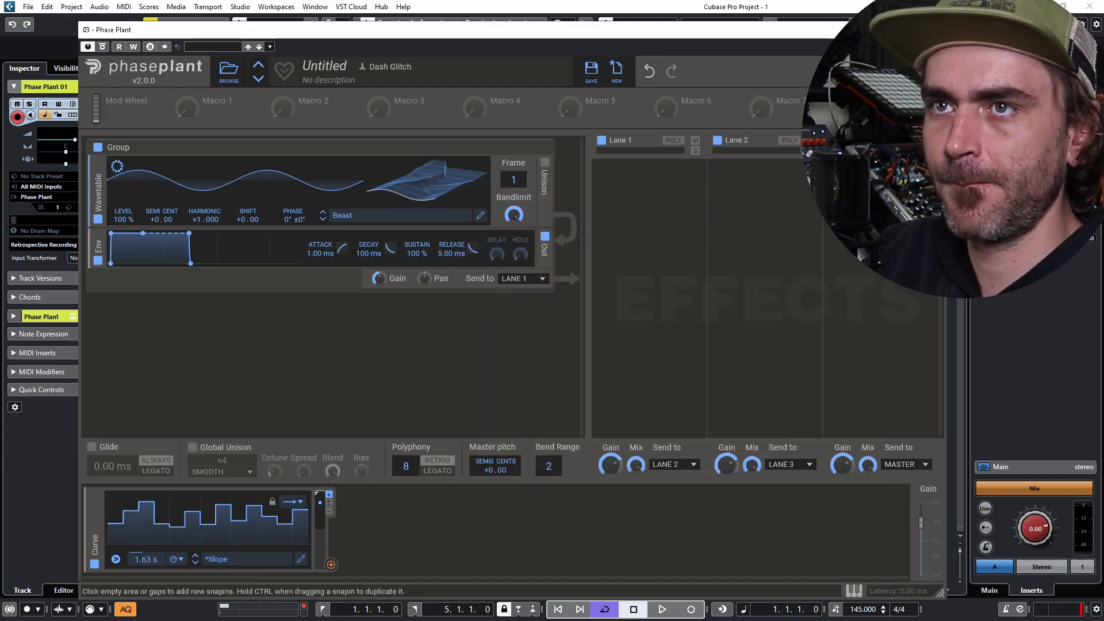
pyautogui.moveTo(154, 219); pyautogui.dragTo(154, 290)
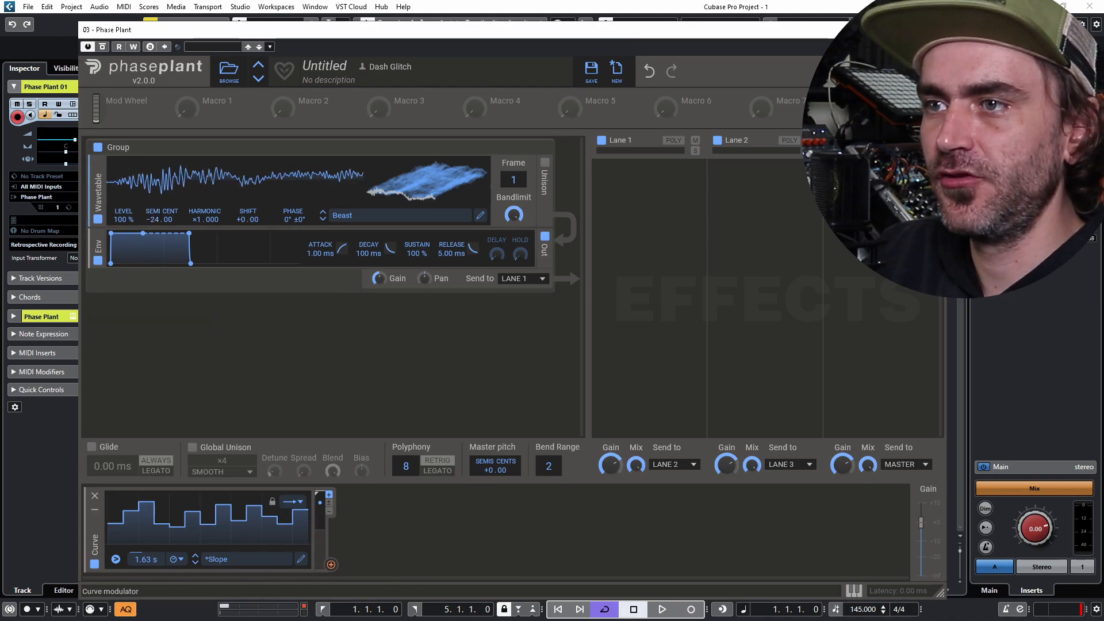
pyautogui.moveTo(330, 564); pyautogui.dragTo(513, 191)
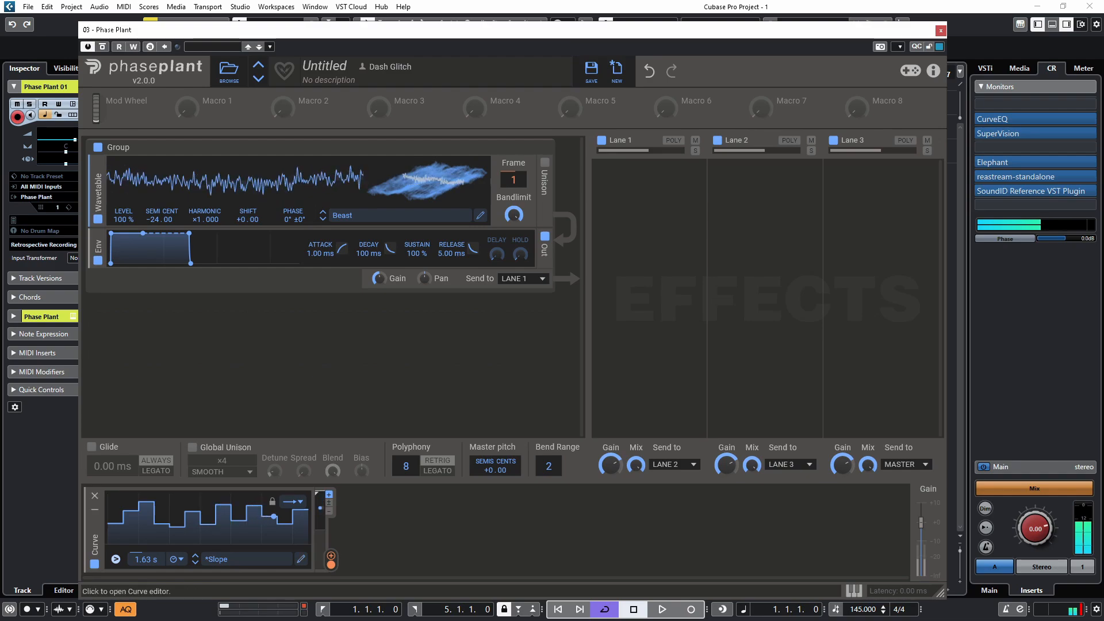
# - Add two more stepped segments to the Curve at 1750 ms and 1875 ms
pyautogui.click(300, 559)
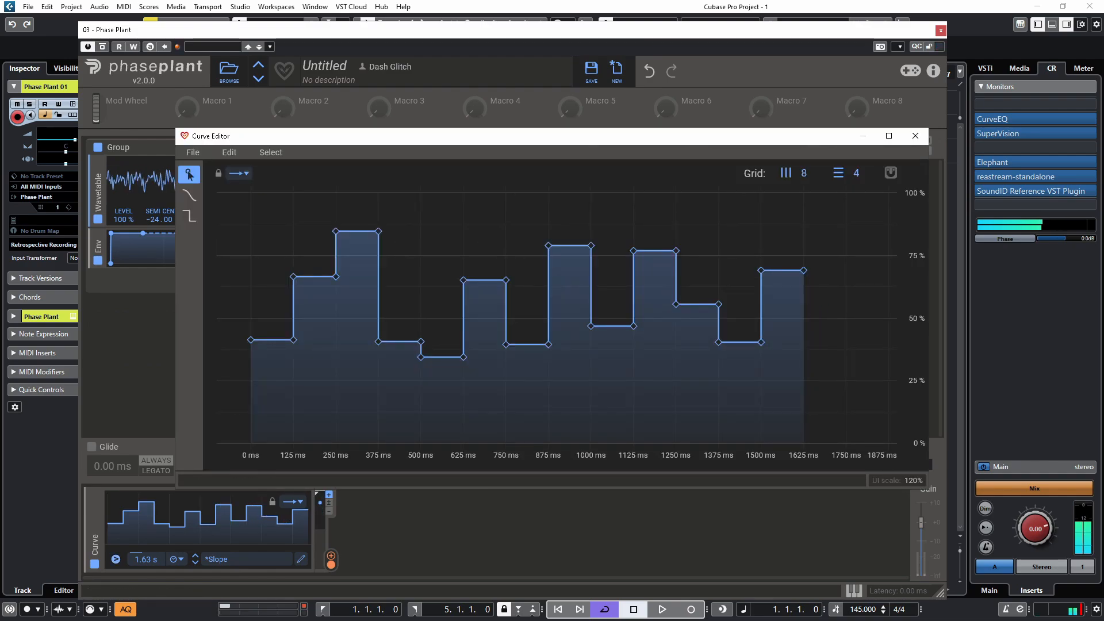
pyautogui.click(189, 215)
pyautogui.click(845, 387)
pyautogui.click(889, 330)
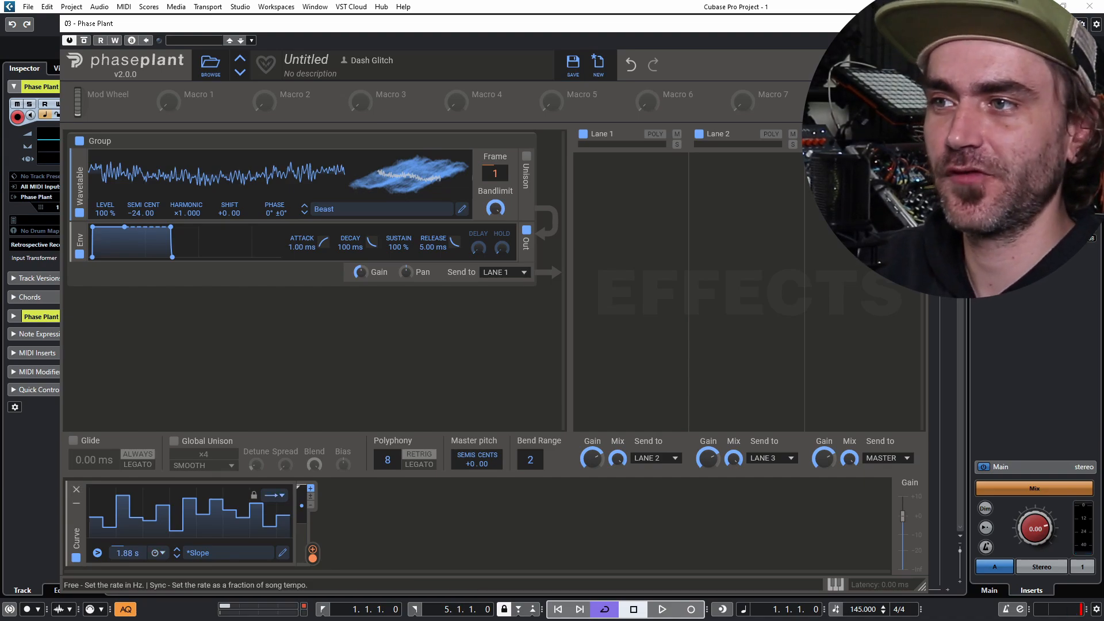
# - Switch the Curve modulator's rate to Sync and set it to 4/4
pyautogui.click(158, 553)
pyautogui.click(168, 566)
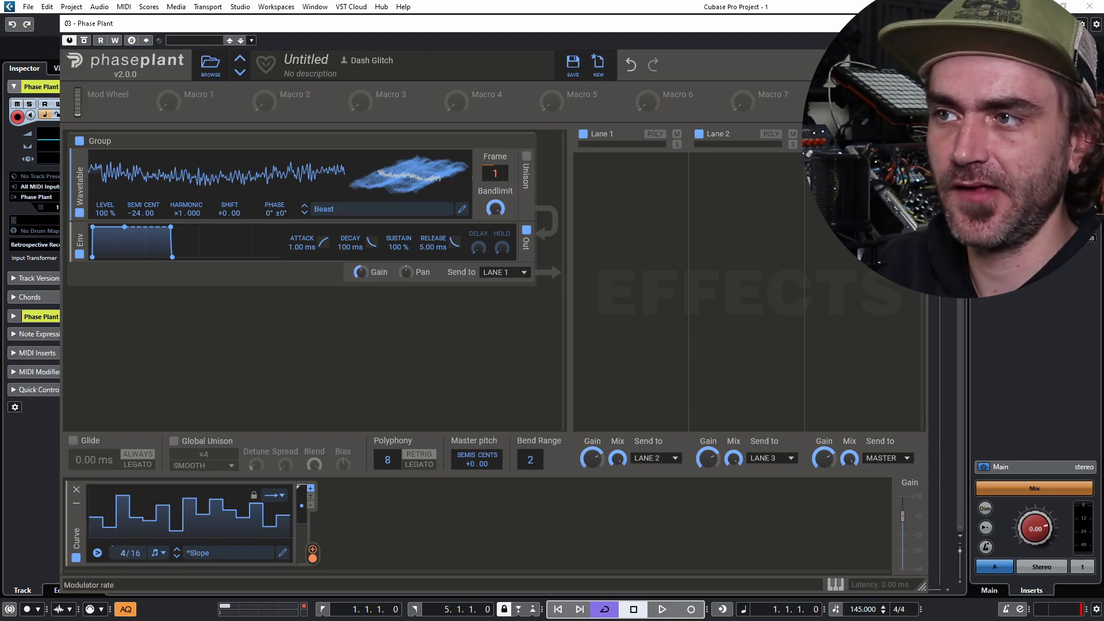
pyautogui.moveTo(133, 553); pyautogui.dragTo(134, 576)
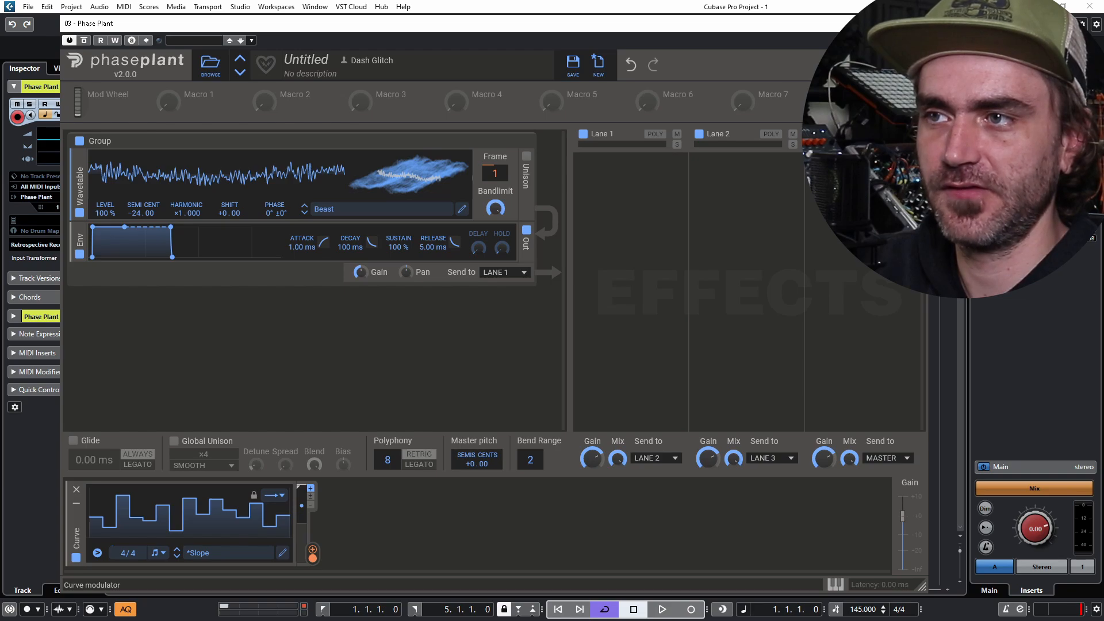
# - Draw a final higher step reaching the 8/4 mark in the Curve Editor, then close it
pyautogui.click(282, 553)
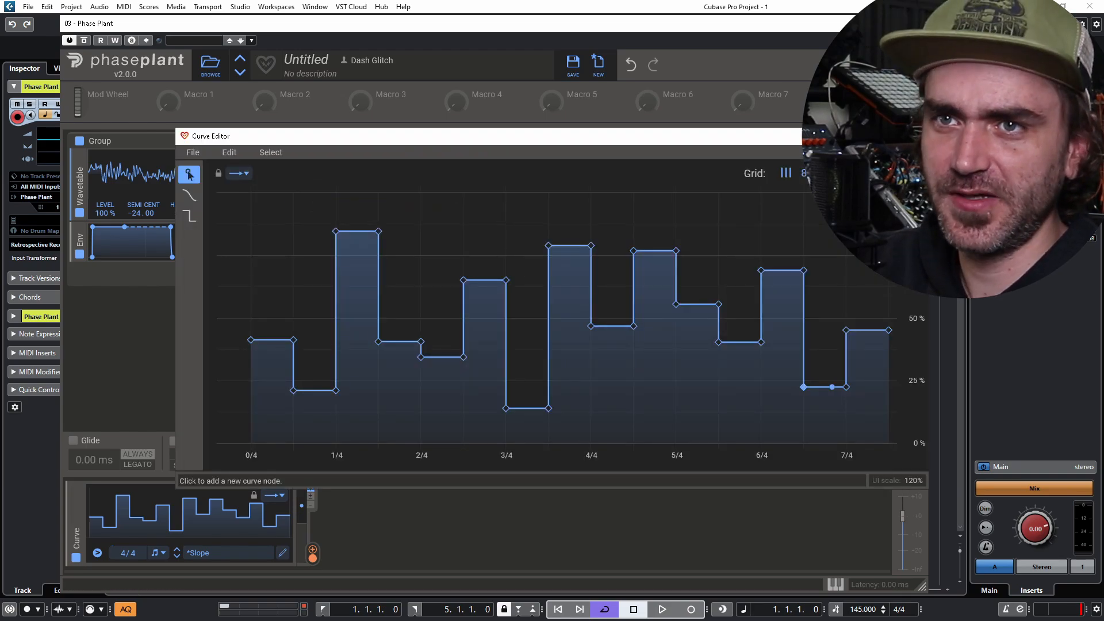
pyautogui.scroll(-1, 862, 376)
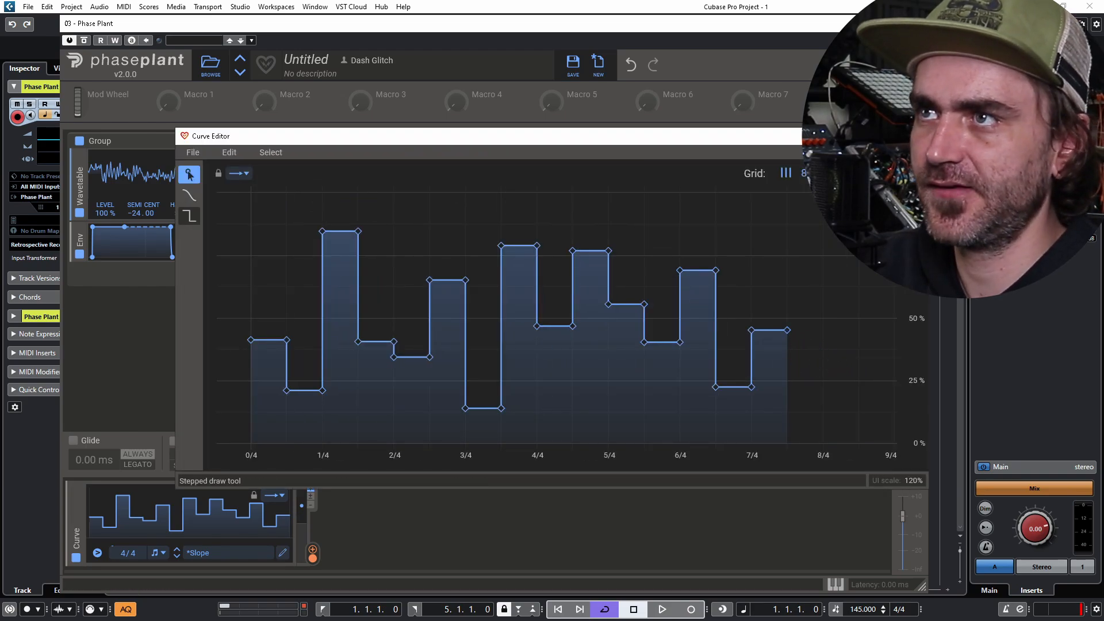
pyautogui.click(189, 215)
pyautogui.scroll(1, 841, 377)
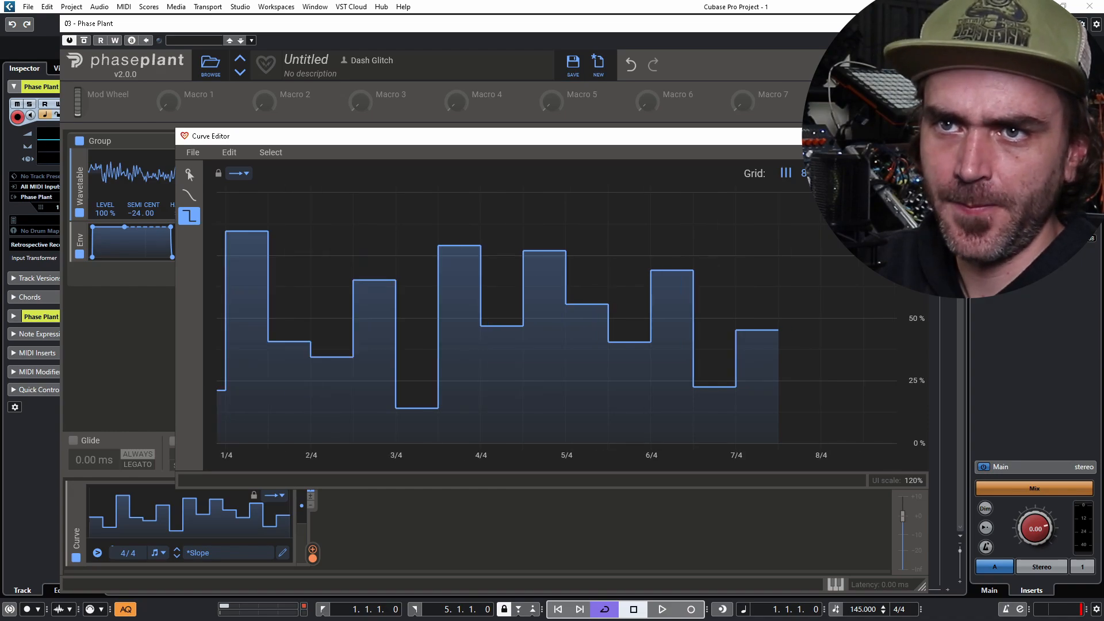
pyautogui.moveTo(800, 359)
pyautogui.mouseDown()
pyautogui.moveTo(800, 441)
pyautogui.moveTo(800, 267)
pyautogui.mouseUp()
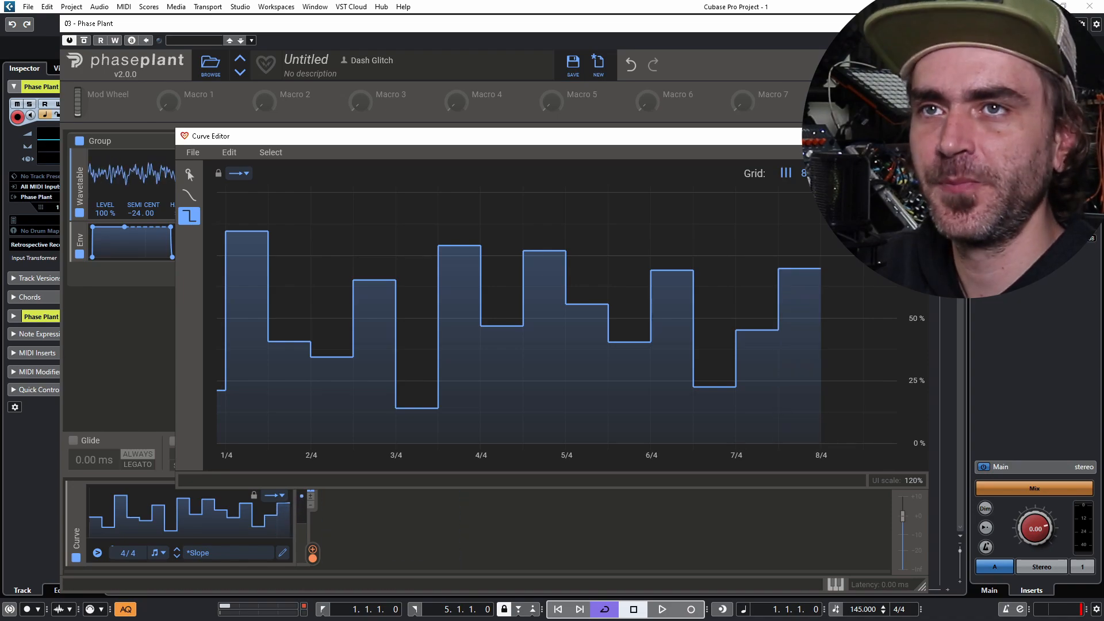
pyautogui.click(915, 136)
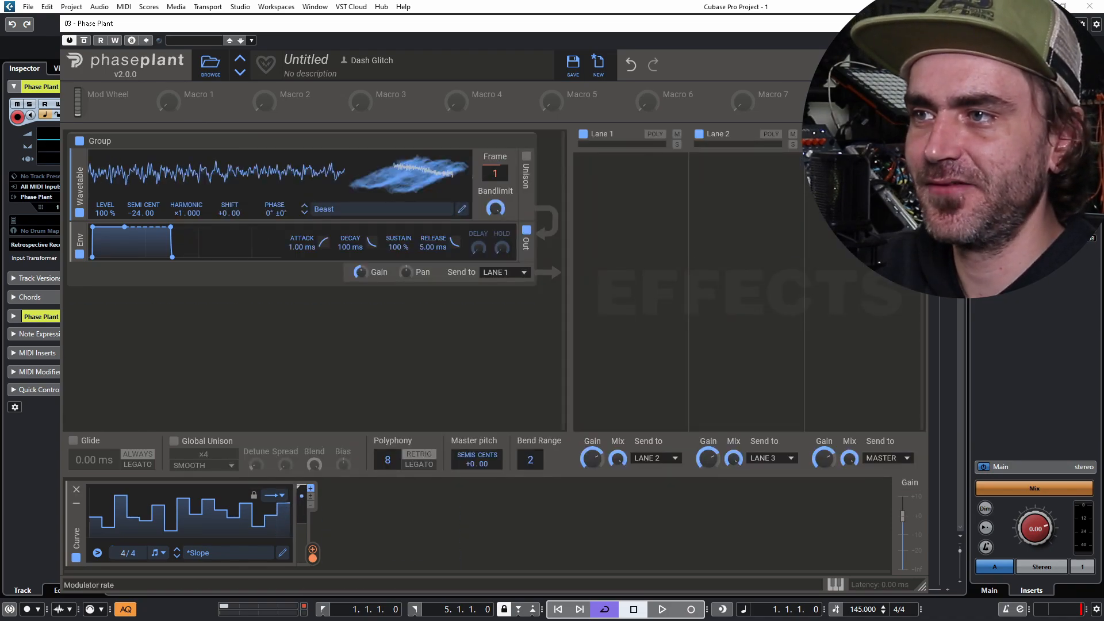
# - Try an 8/4 Curve rate, check the curve in the editor, then settle the rate at 2/4
pyautogui.moveTo(128, 552); pyautogui.dragTo(127, 537)
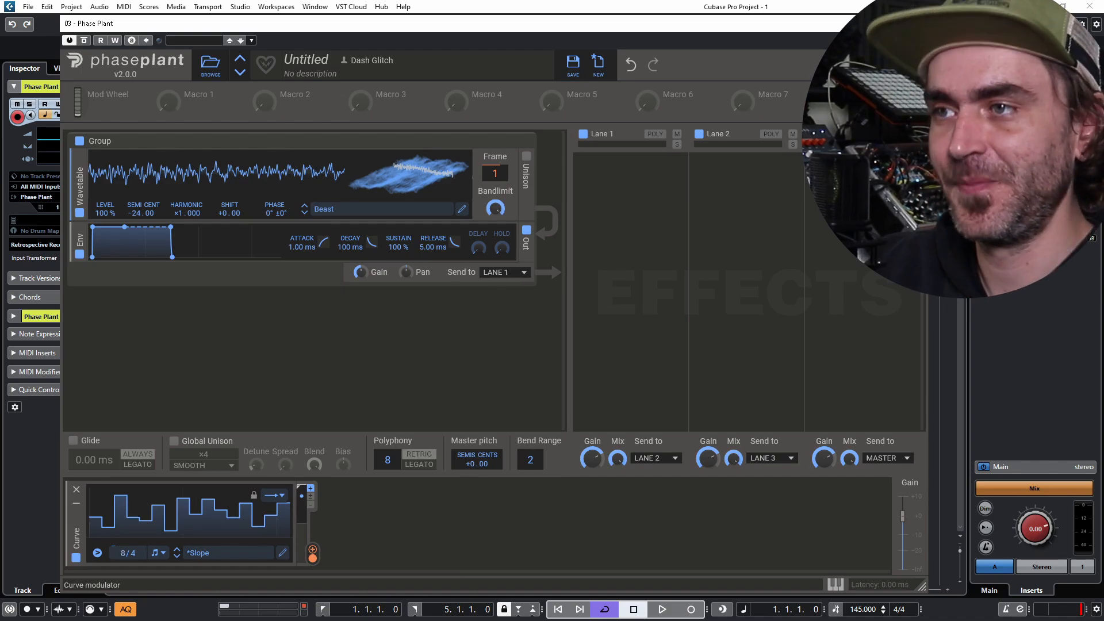
pyautogui.click(283, 553)
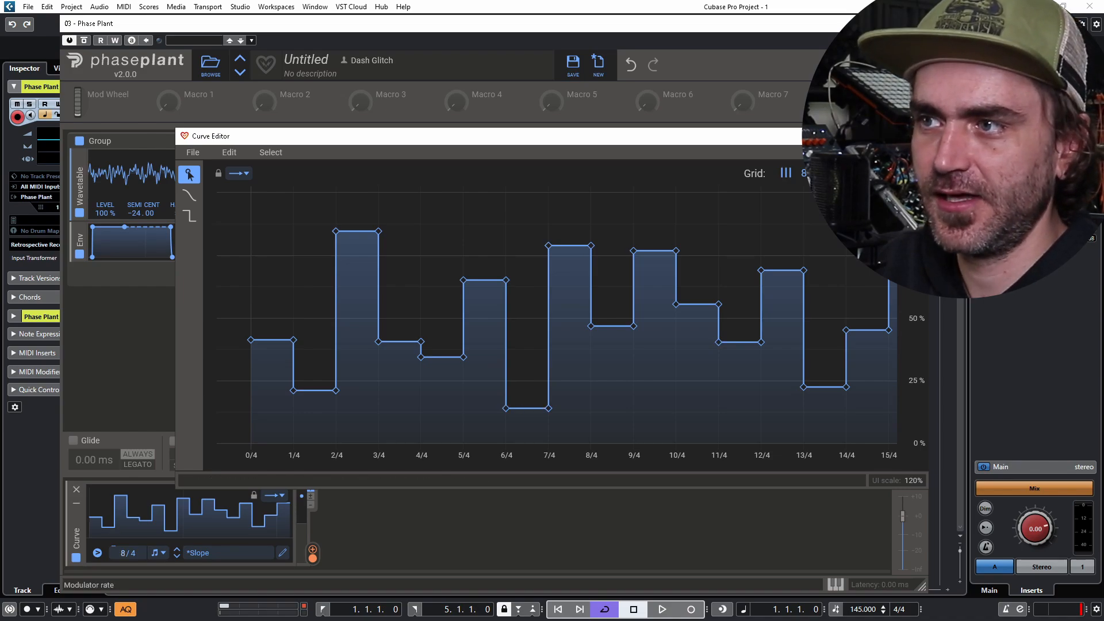
pyautogui.moveTo(128, 552); pyautogui.dragTo(127, 594)
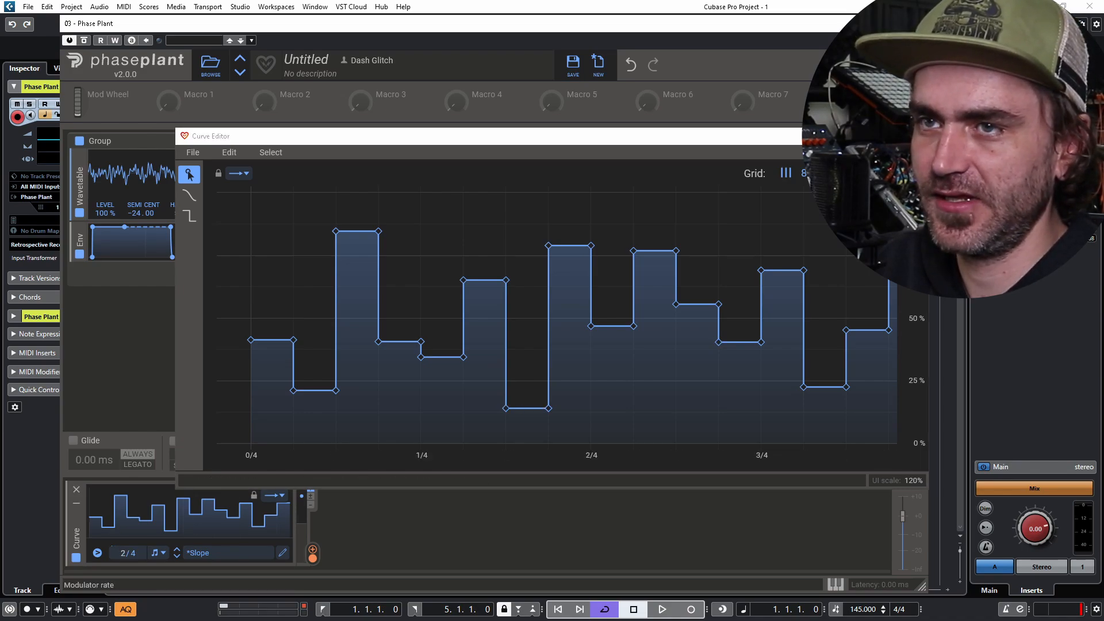
pyautogui.scroll(-2, 555, 318)
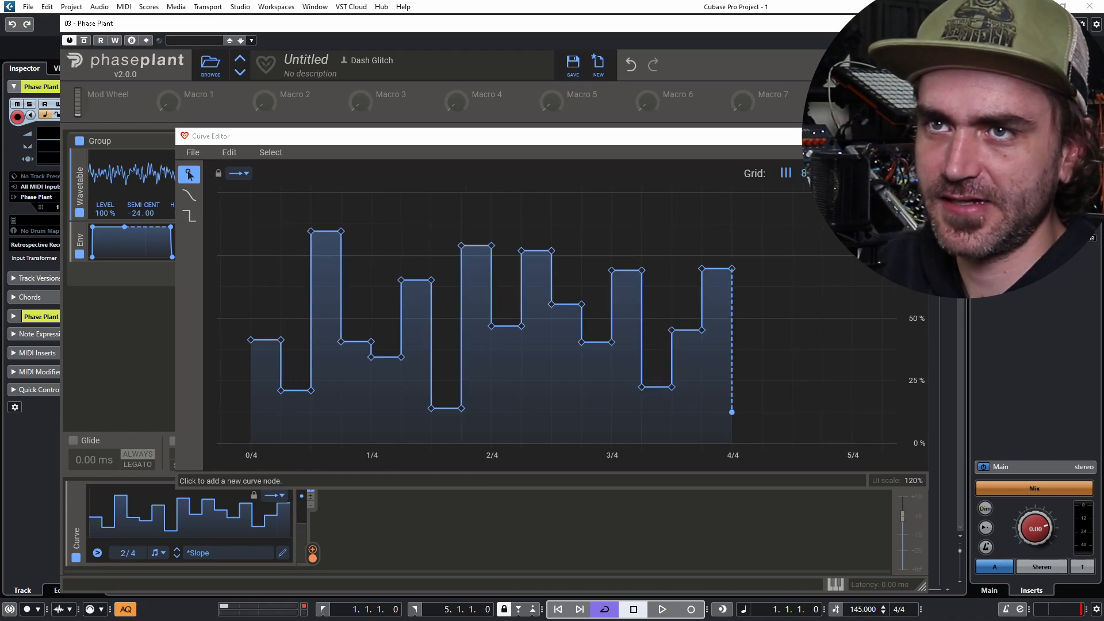
pyautogui.click(916, 136)
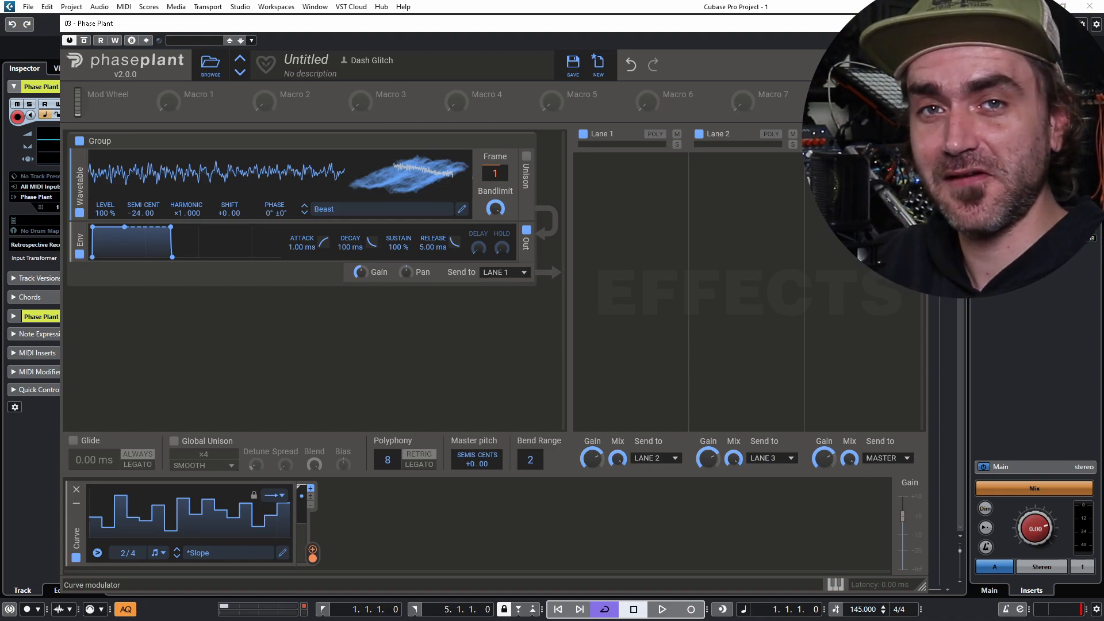
# - Reopen the Curve Editor and draw new varied-height steps past 4/4 toward 5/4
pyautogui.click(283, 553)
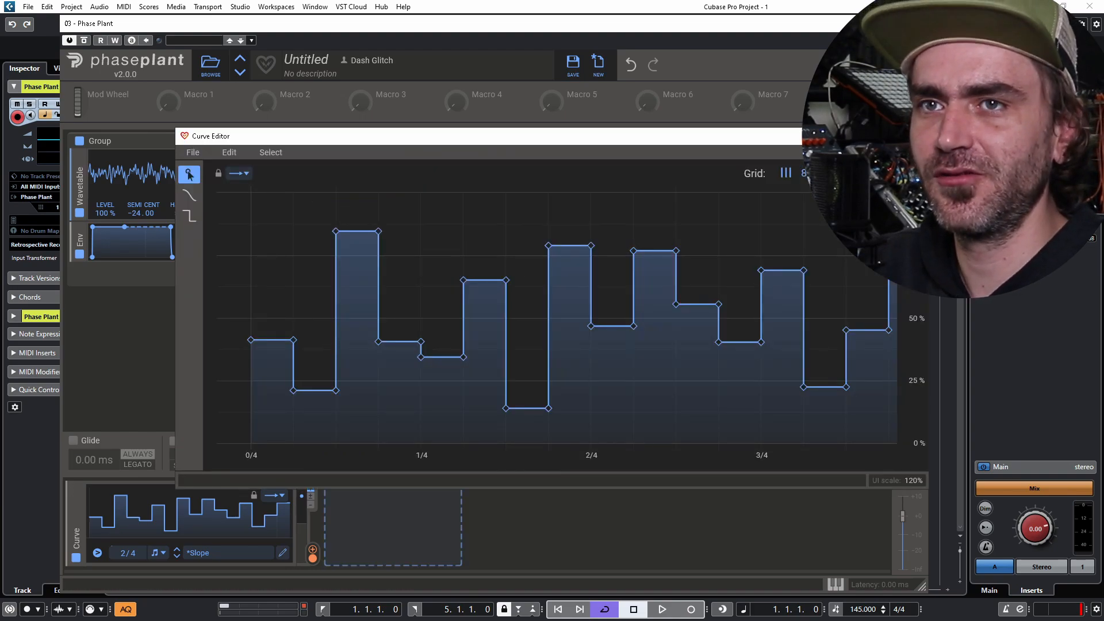
pyautogui.scroll(-3, 782, 413)
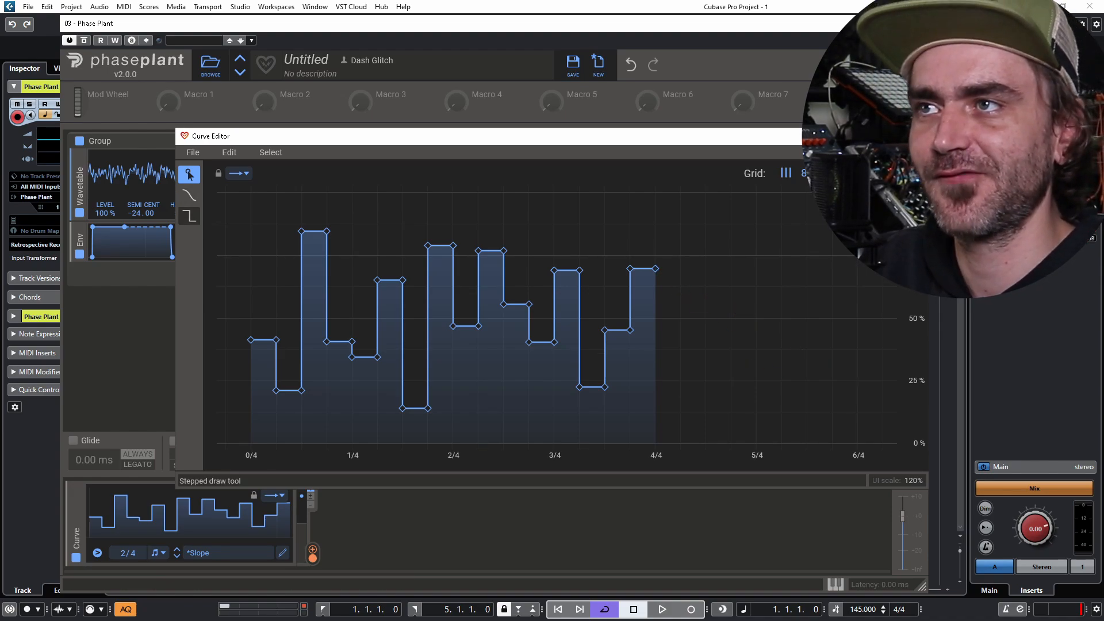
pyautogui.click(189, 216)
pyautogui.scroll(-3, 557, 316)
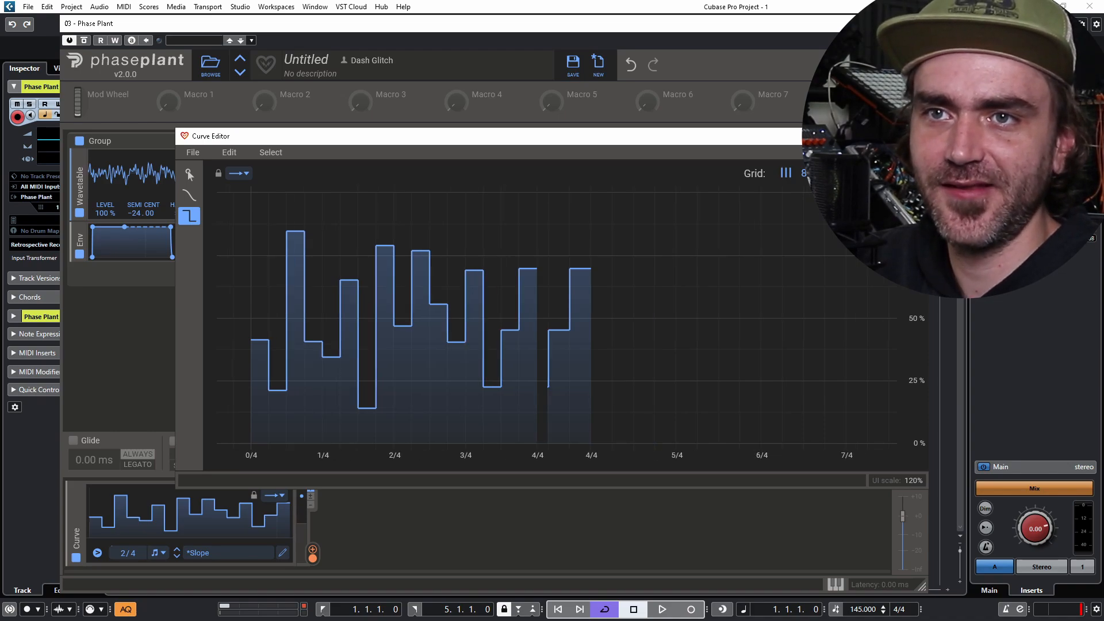
pyautogui.scroll(1, 649, 316)
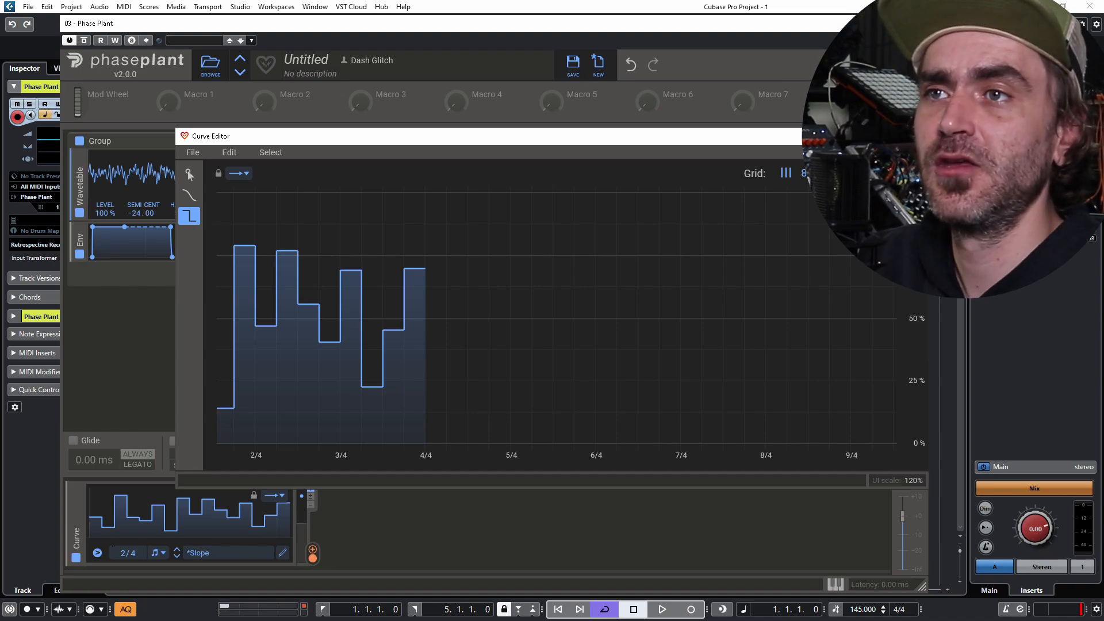
pyautogui.click(436, 343)
pyautogui.click(458, 323)
pyautogui.click(500, 270)
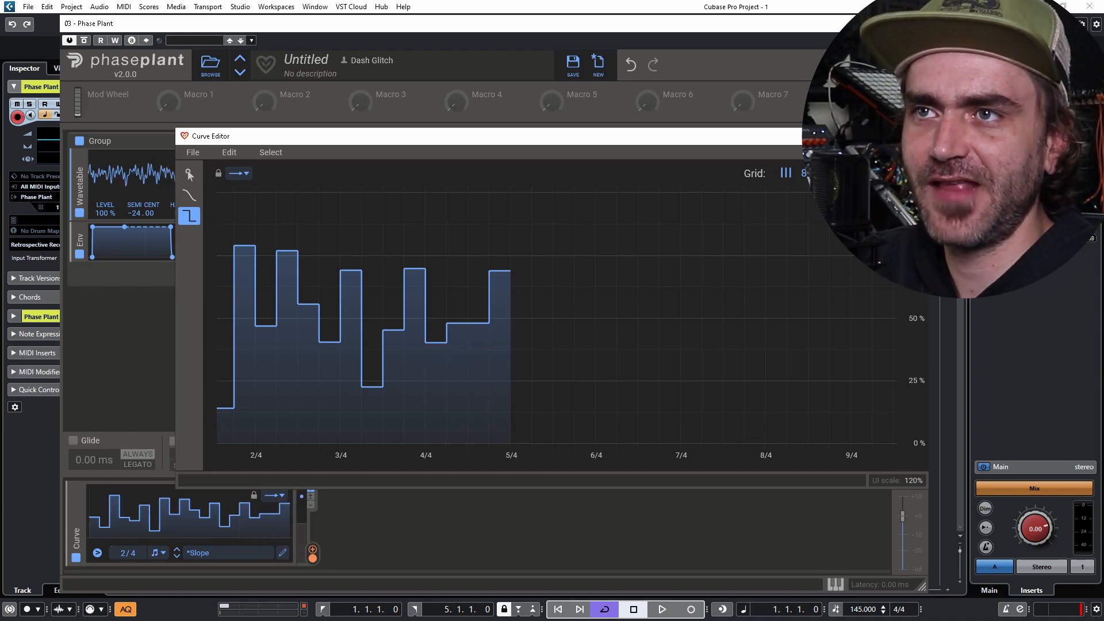
pyautogui.click(542, 375)
pyautogui.click(606, 339)
pyautogui.click(585, 284)
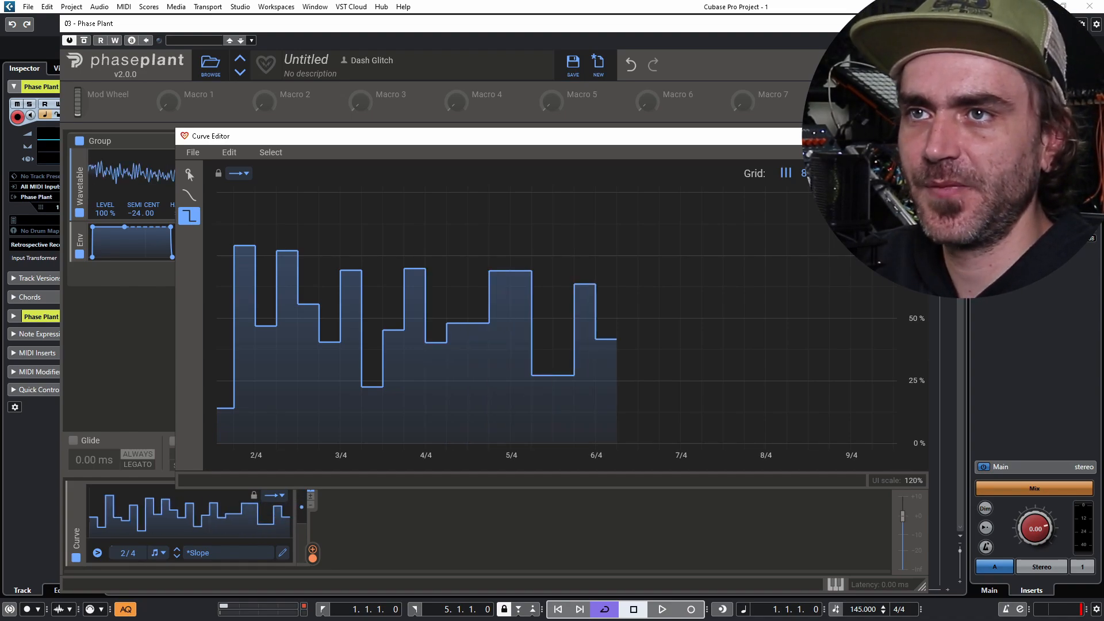
pyautogui.click(564, 414)
pyautogui.click(478, 286)
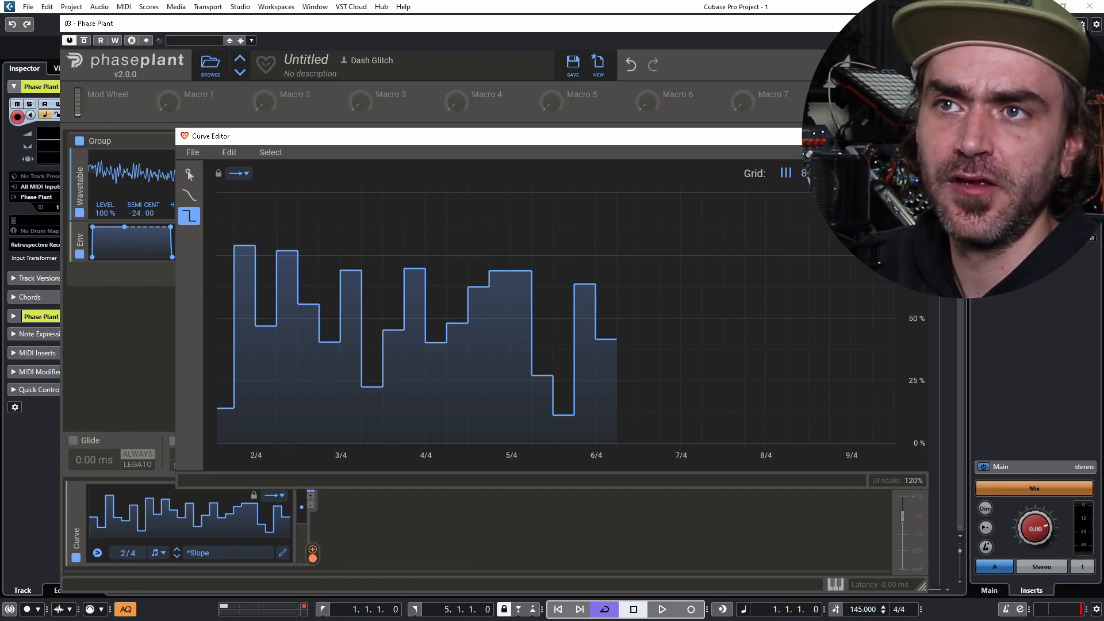
# - Draw further steps from 5/4 to 8/4, undo the extra one beyond 8/4, and close the editor
pyautogui.click(627, 286)
pyautogui.click(691, 335)
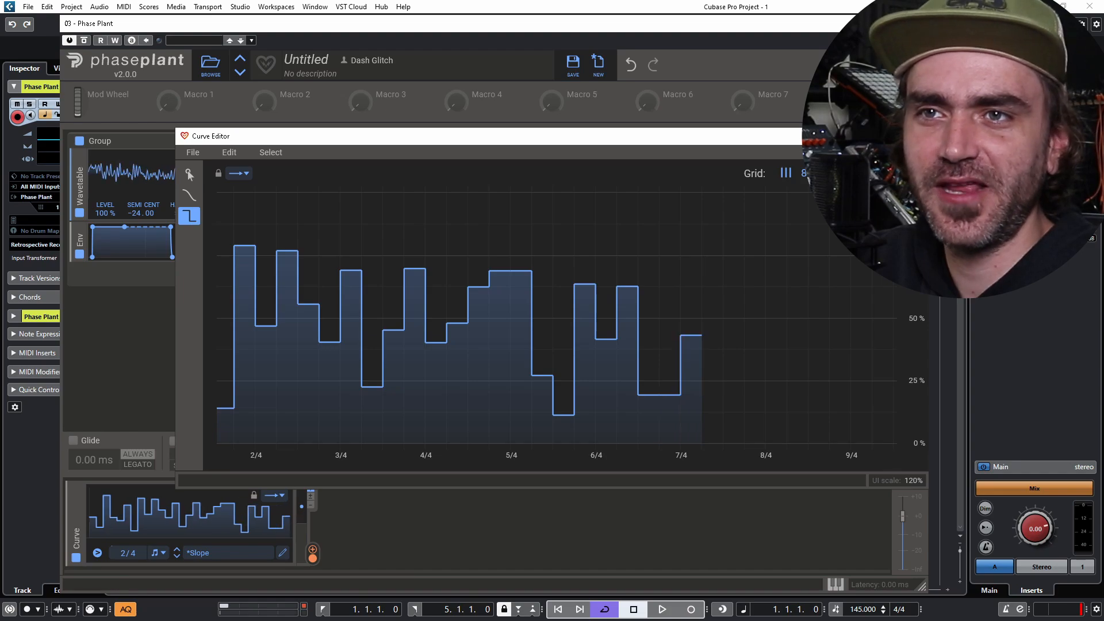
pyautogui.click(734, 379)
pyautogui.click(669, 230)
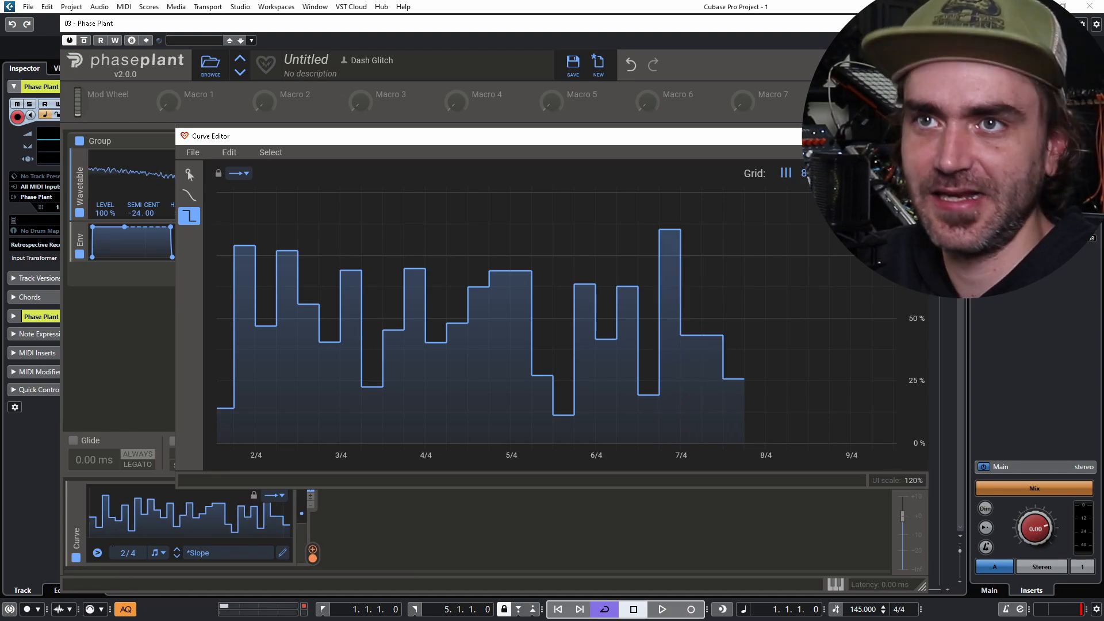
pyautogui.click(755, 315)
pyautogui.click(713, 317)
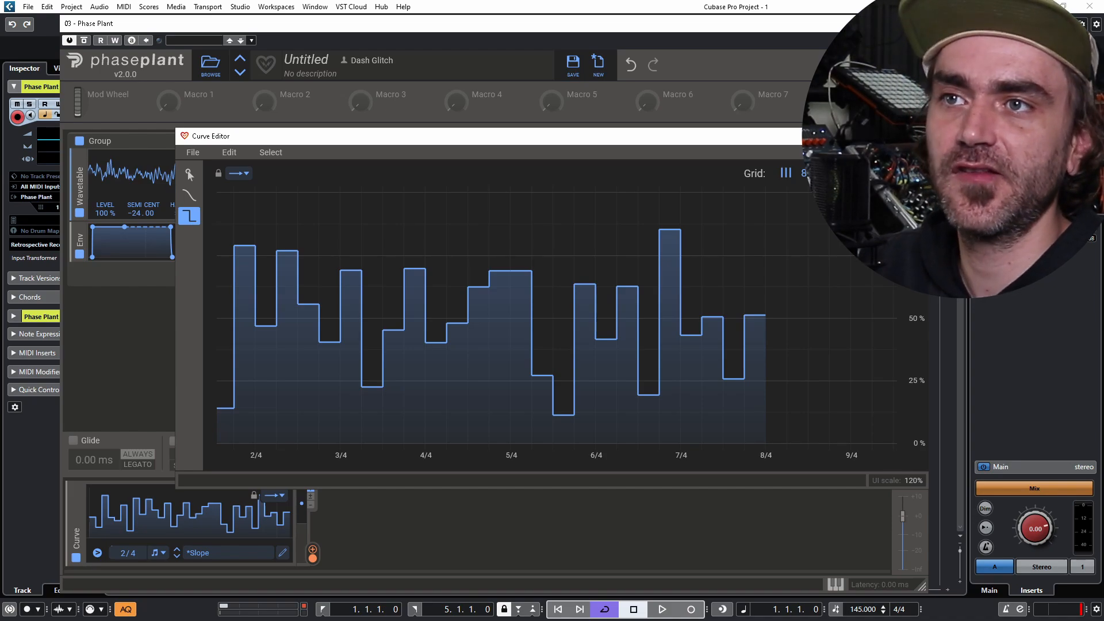
pyautogui.click(521, 427)
pyautogui.click(776, 361)
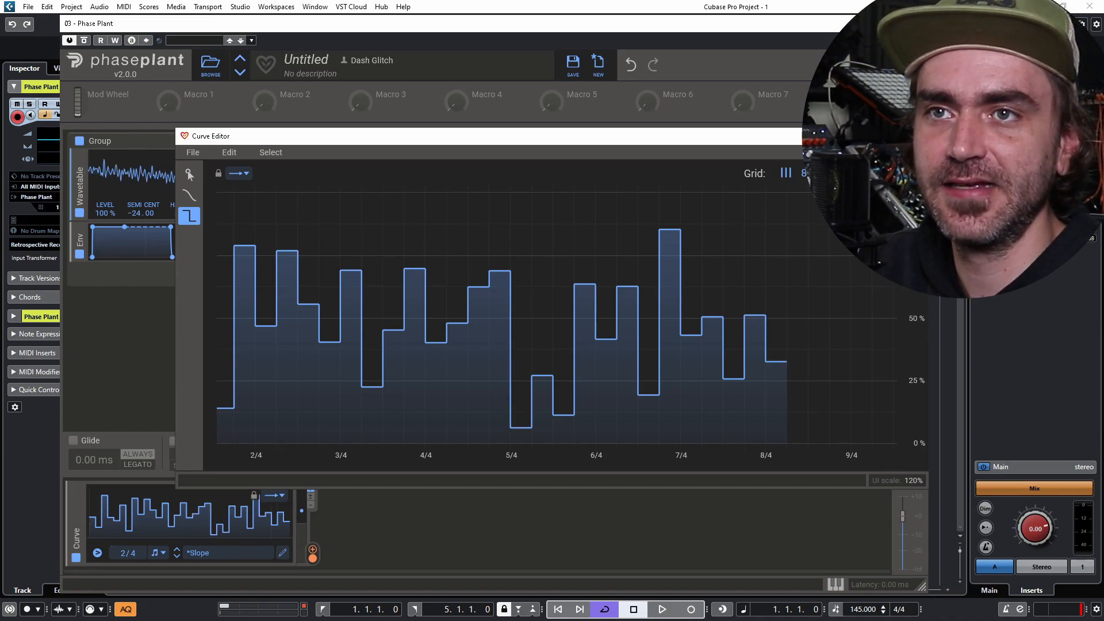
pyautogui.hotkey('ctrl', 'z')
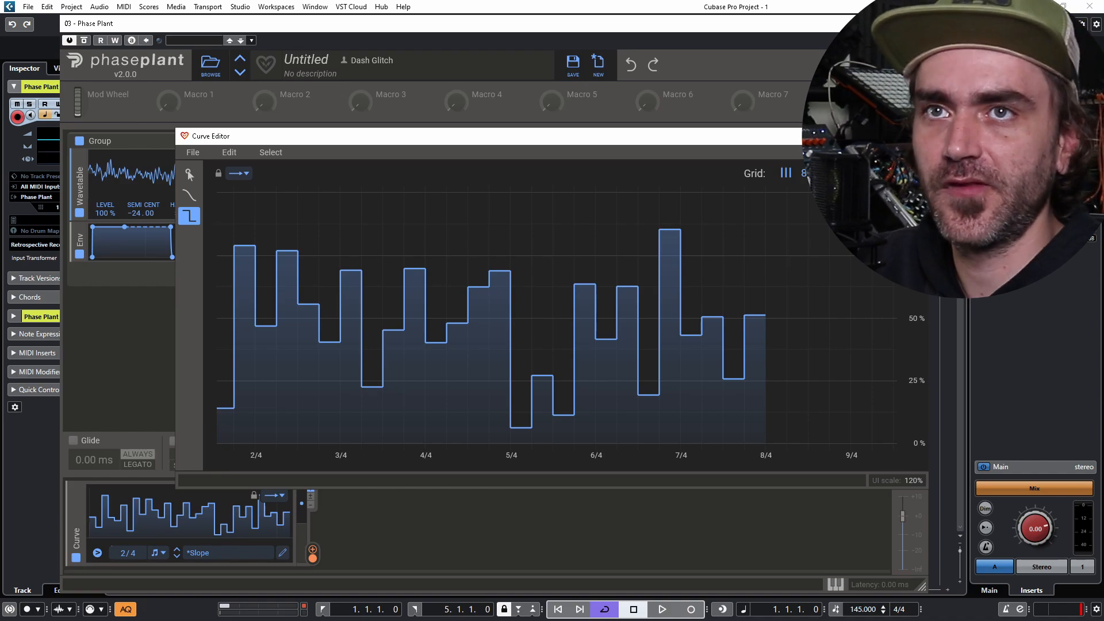
pyautogui.click(915, 136)
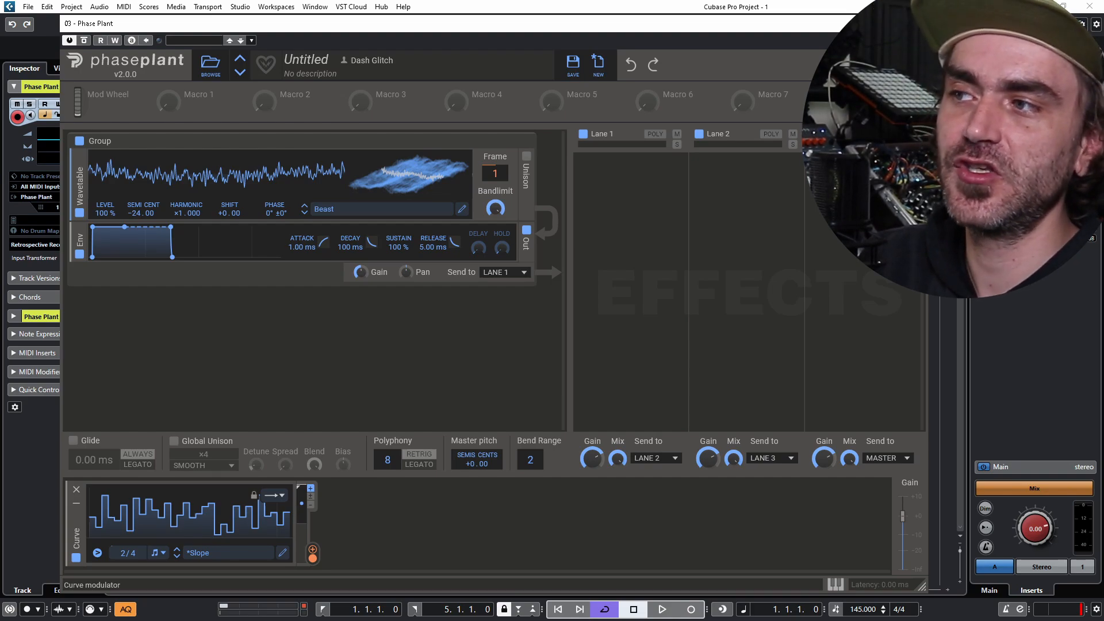
# - Open the loop-mode dropdown on the Curve modulator panel
pyautogui.click(274, 495)
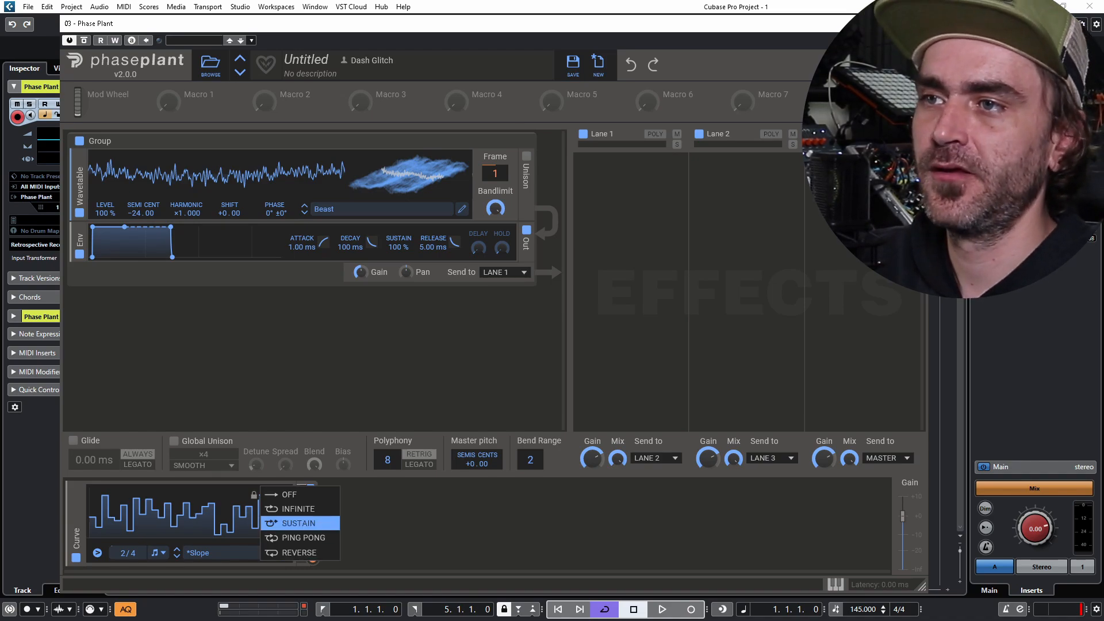
# - Set the Curve loop mode to INFINITE, shrink the loop to the first steps, and open the editor
pyautogui.click(299, 509)
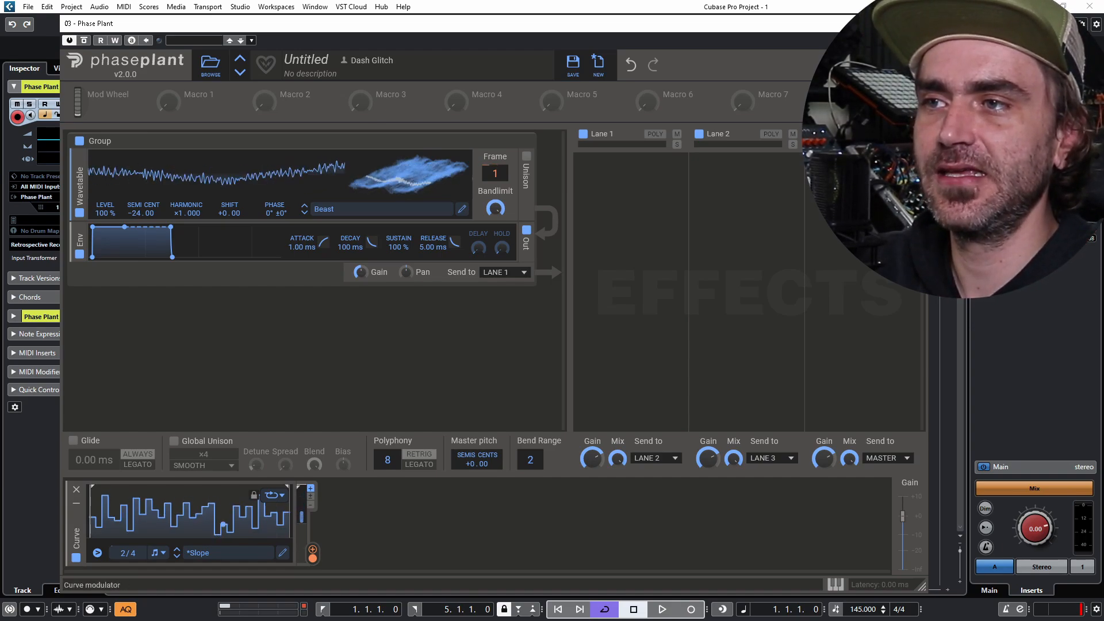
pyautogui.moveTo(288, 487); pyautogui.dragTo(114, 487)
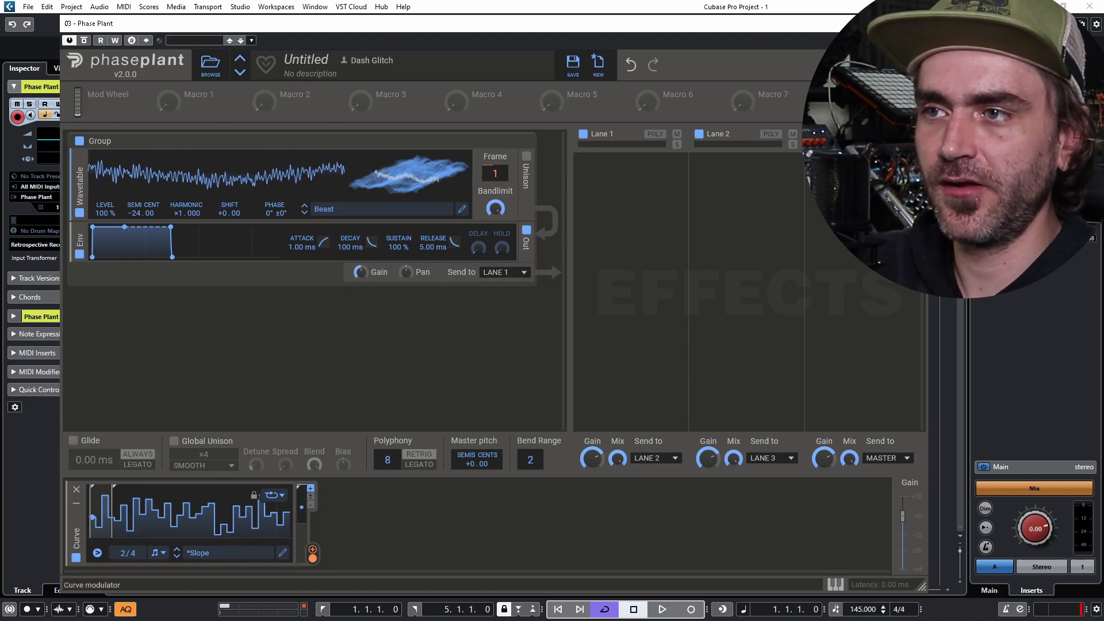
pyautogui.click(127, 511)
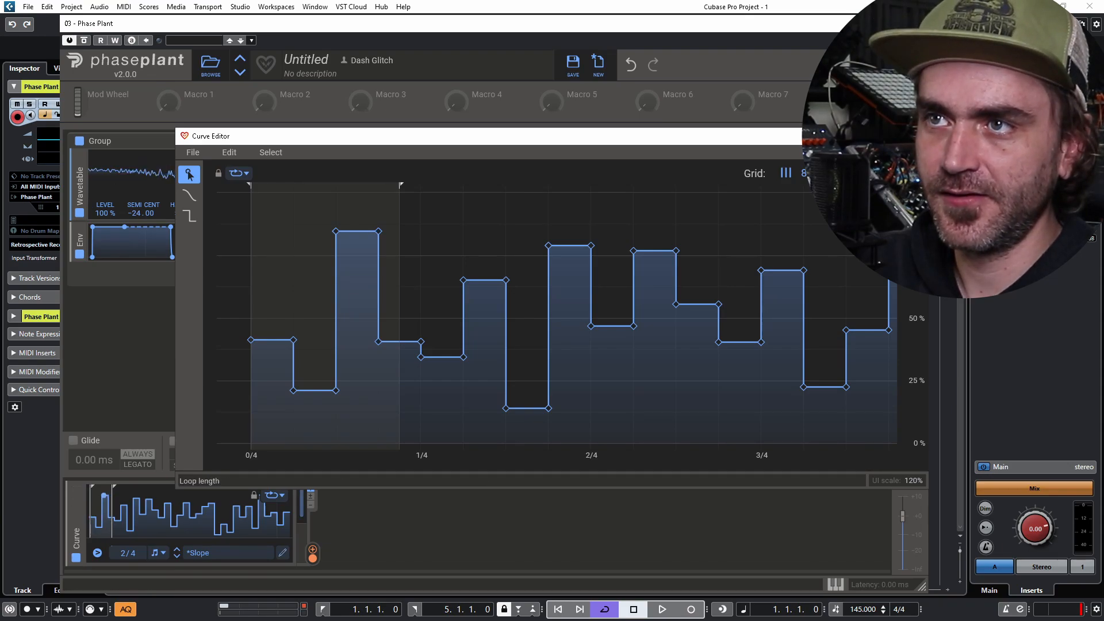
# - Move the loop end marker to 1/4 and close the Curve Editor
pyautogui.moveTo(401, 185)
pyautogui.mouseDown()
pyautogui.moveTo(380, 184)
pyautogui.moveTo(464, 185)
pyautogui.moveTo(377, 184)
pyautogui.moveTo(422, 185)
pyautogui.mouseUp()
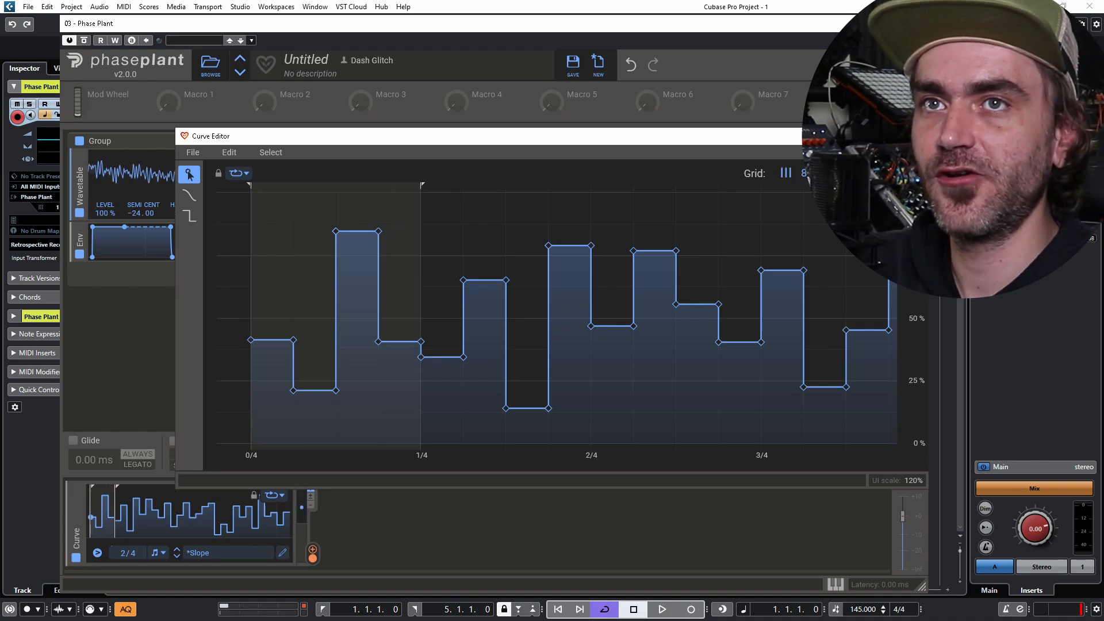
pyautogui.click(915, 137)
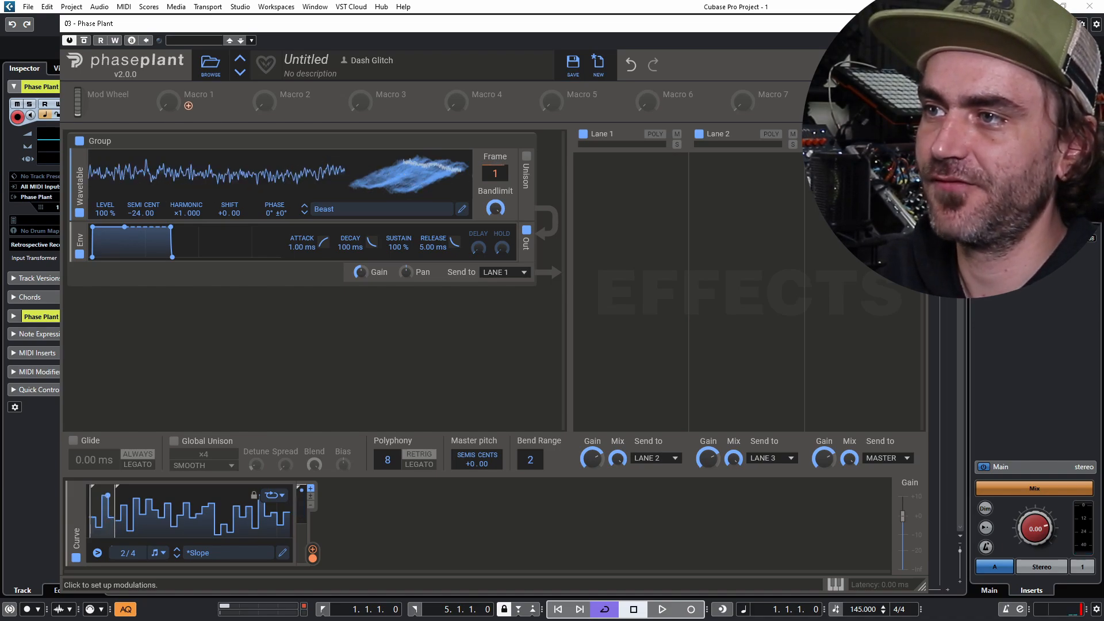
# - Assign Macro 1 to the Curve modulator's loop length, with the modulation range ending at 100%
pyautogui.click(188, 105)
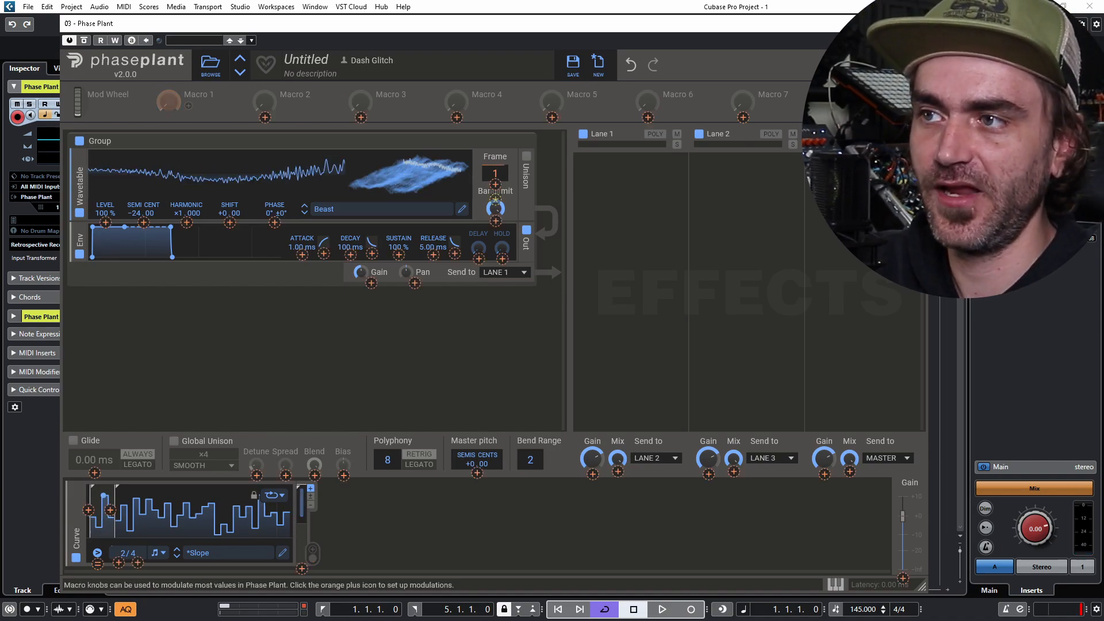
pyautogui.click(109, 510)
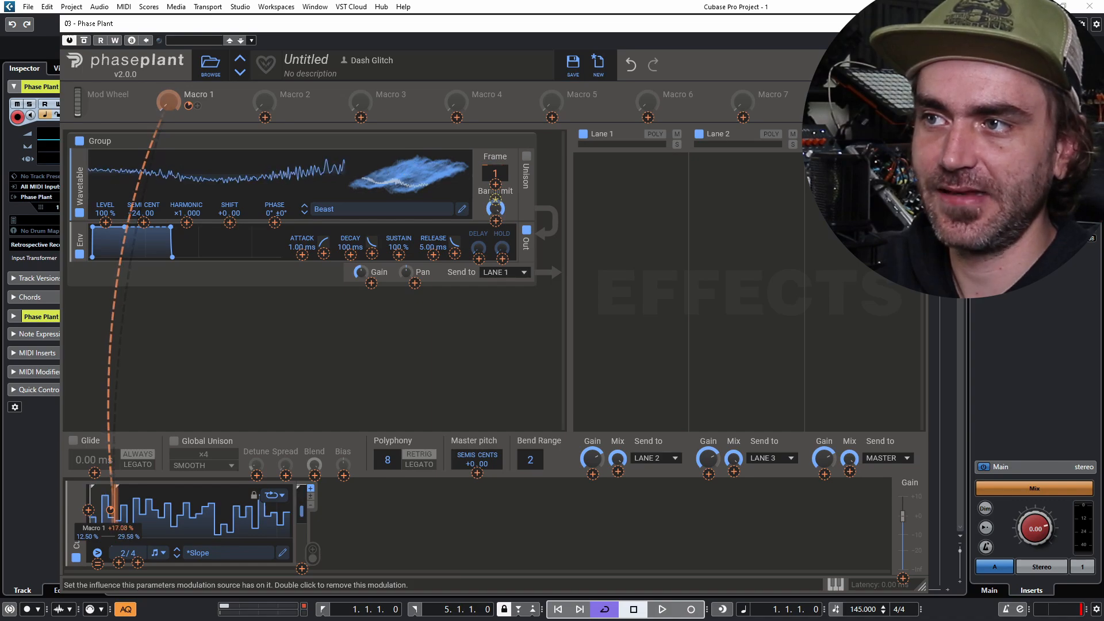
pyautogui.moveTo(110, 510); pyautogui.dragTo(110, 434)
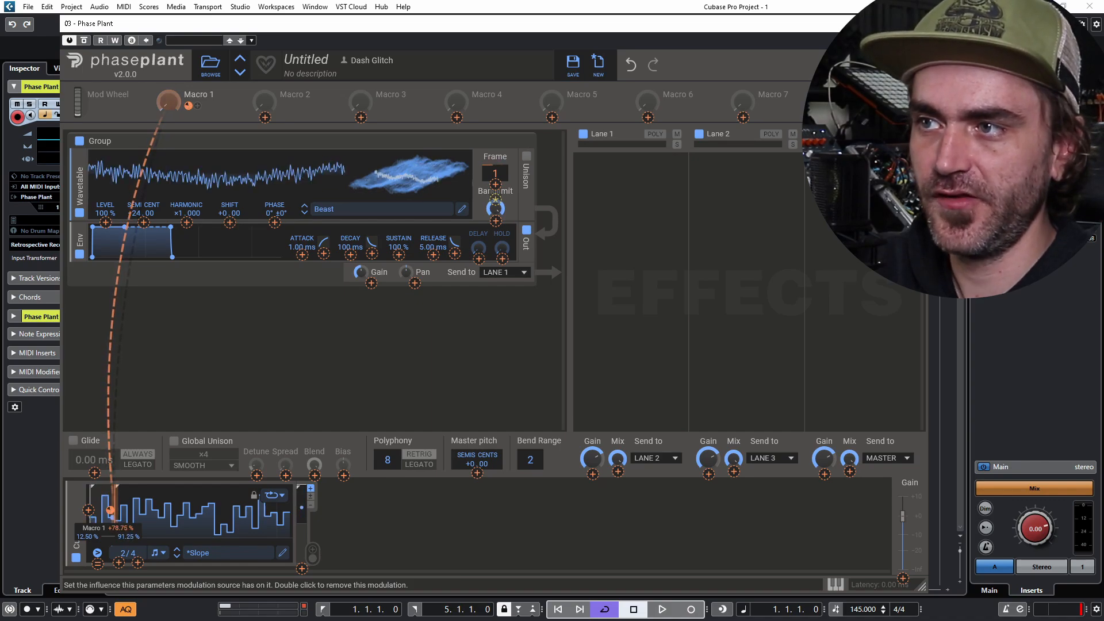
pyautogui.rightClick(110, 510)
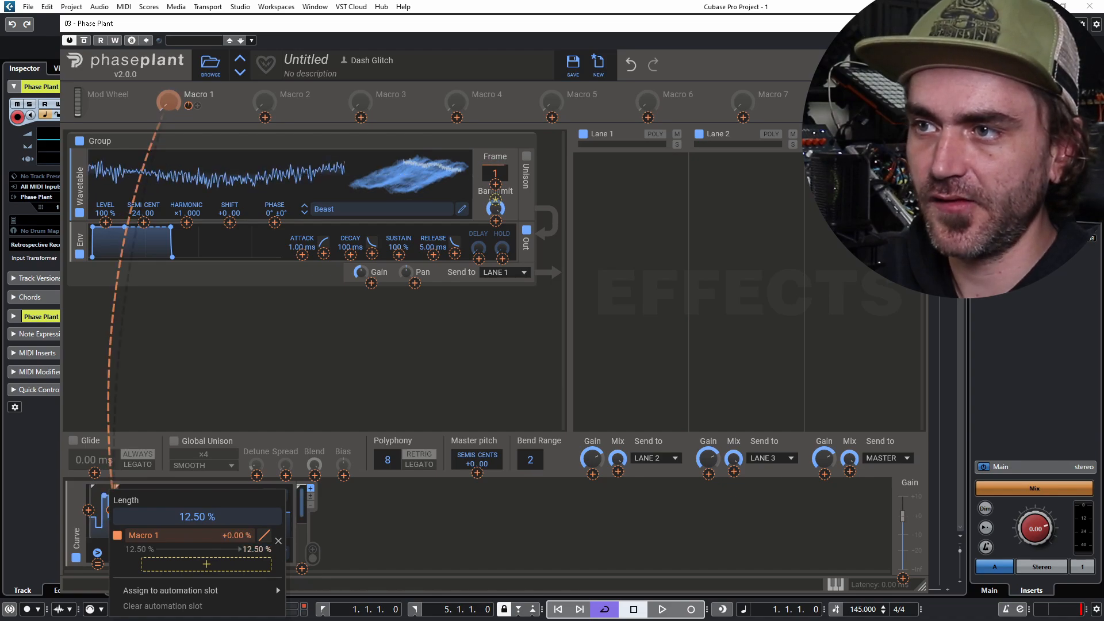
pyautogui.doubleClick(257, 549)
pyautogui.write('100')
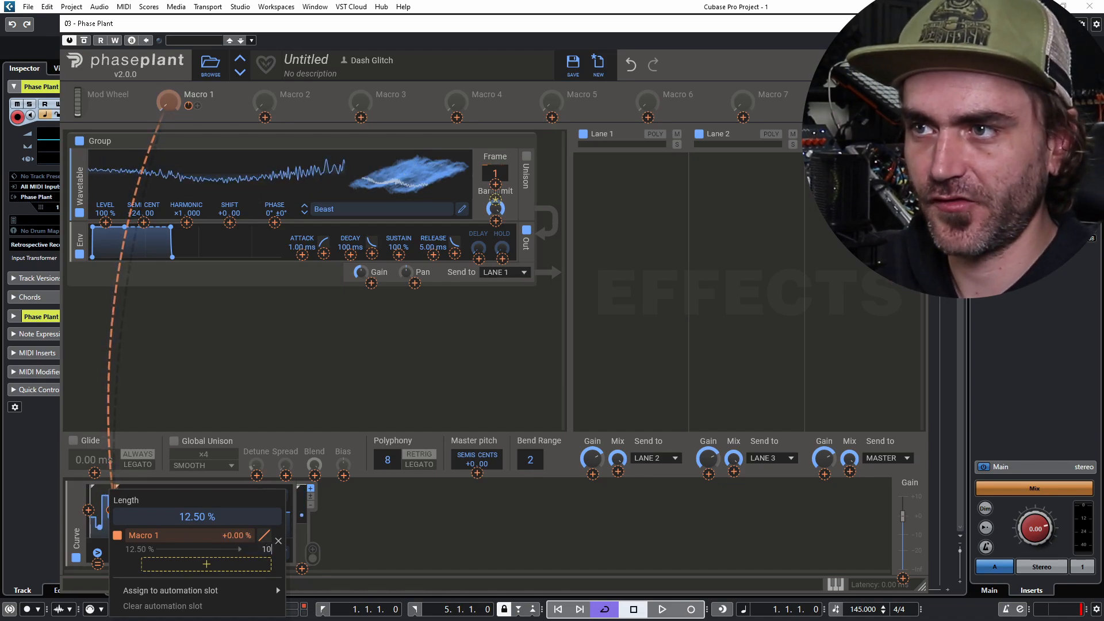
pyautogui.press('Return')
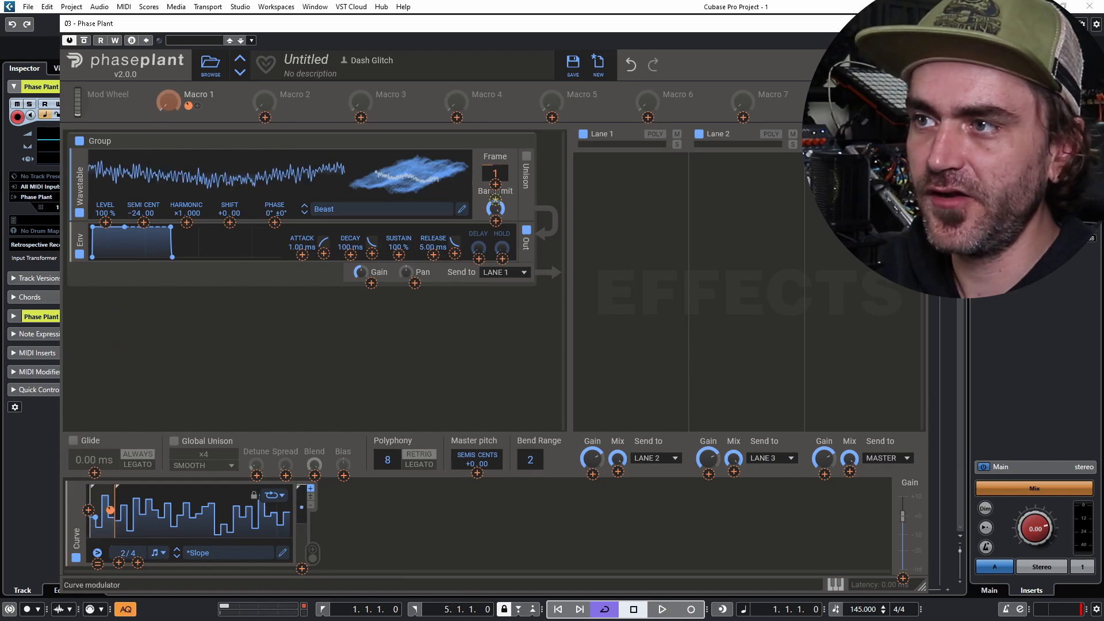
pyautogui.moveTo(109, 510)
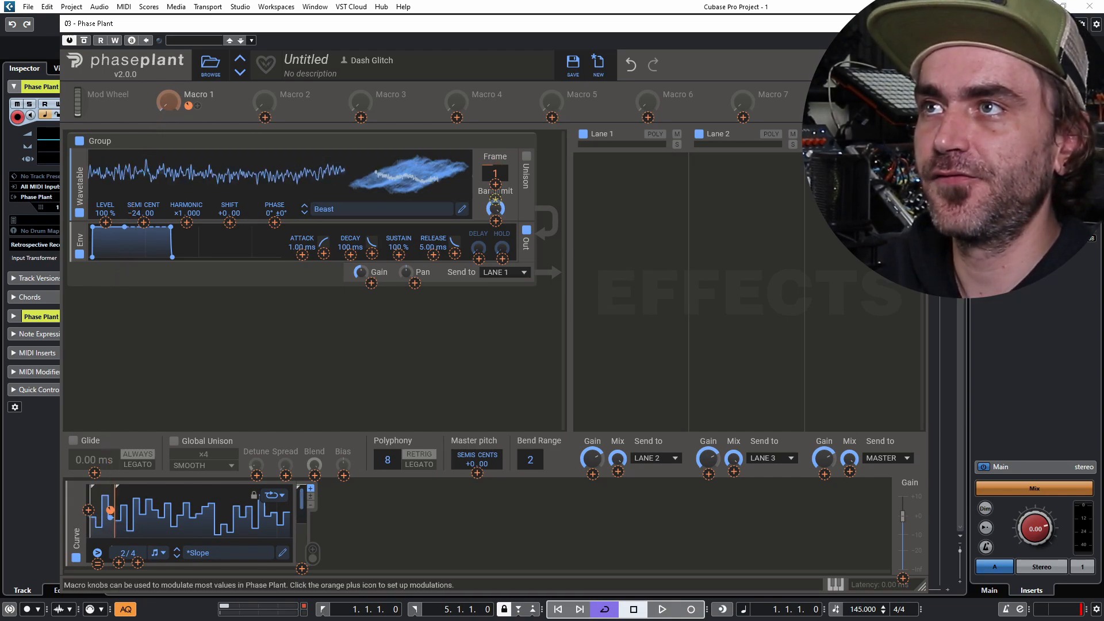
pyautogui.click(169, 102)
# - Sweep Macro 1 fully up, then settle it around 39–41% to shift the Curve's loop
pyautogui.moveTo(168, 102); pyautogui.dragTo(169, 41)
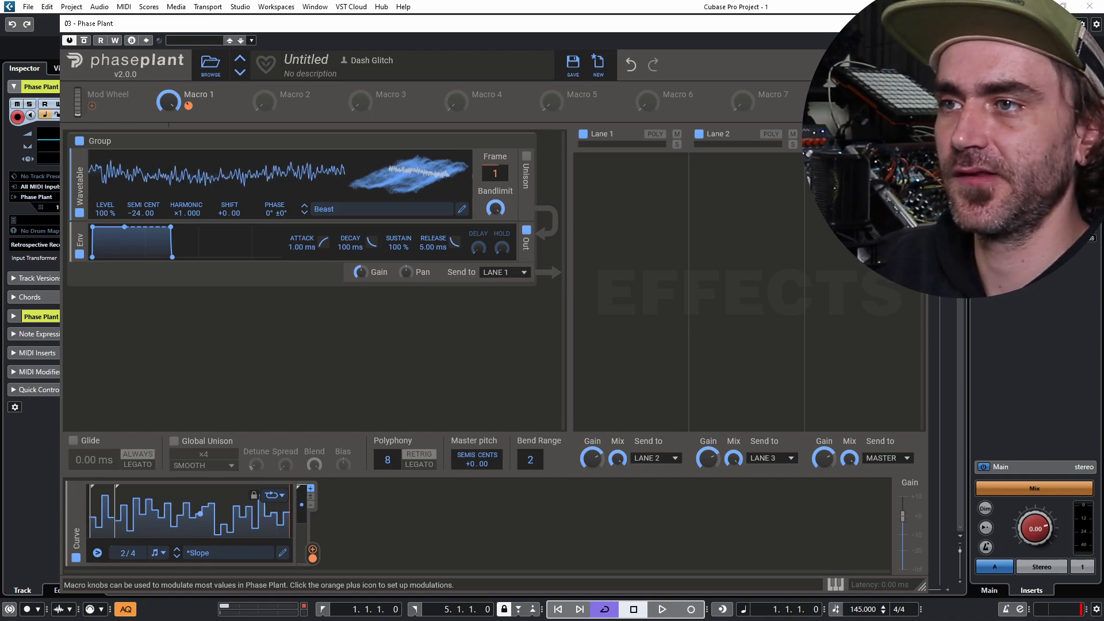
pyautogui.moveTo(168, 101); pyautogui.dragTo(168, 137)
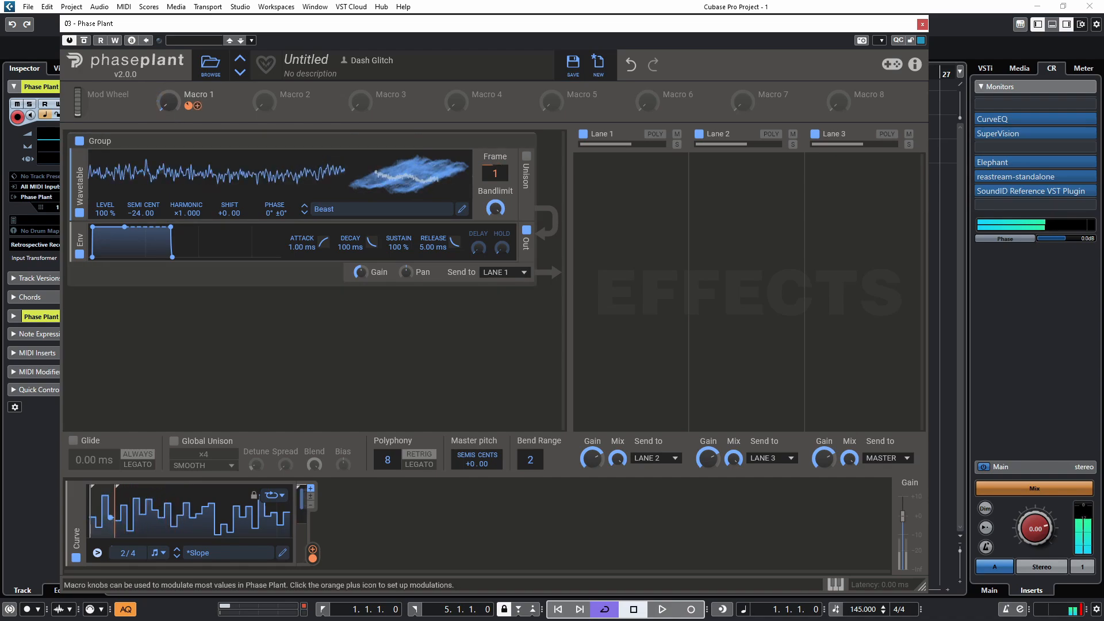
pyautogui.moveTo(168, 136)
pyautogui.mouseDown()
pyautogui.moveTo(168, 89)
pyautogui.moveTo(168, 138)
pyautogui.mouseUp()
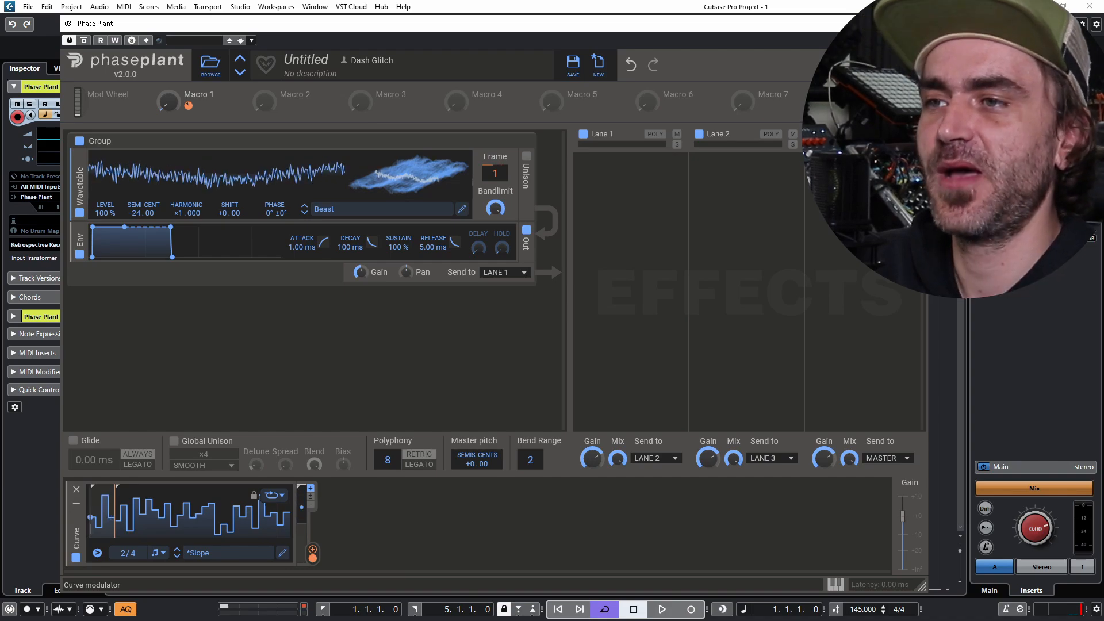
pyautogui.moveTo(188, 106)
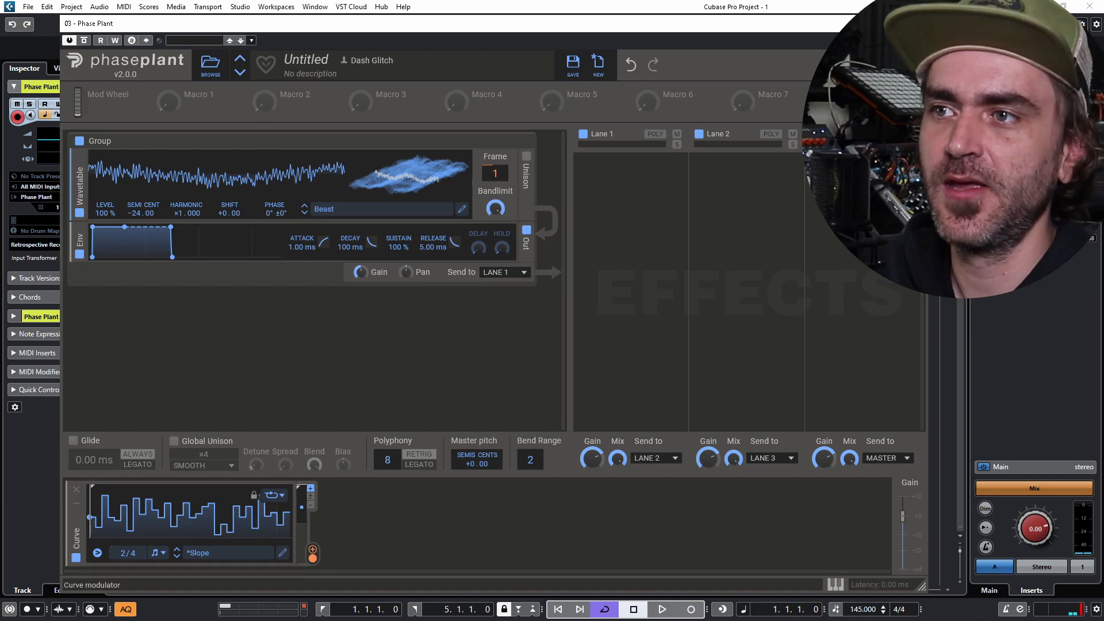
# - Add a Utilities > Remap modulator beside the Curve and open its Remap Editor
pyautogui.click(392, 520)
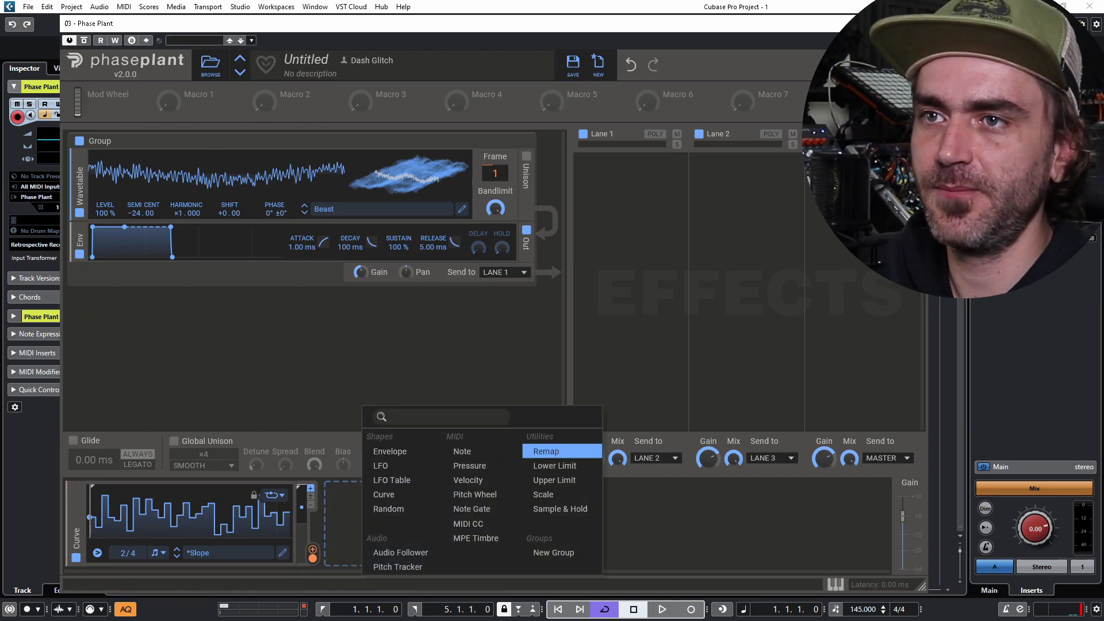
pyautogui.click(561, 451)
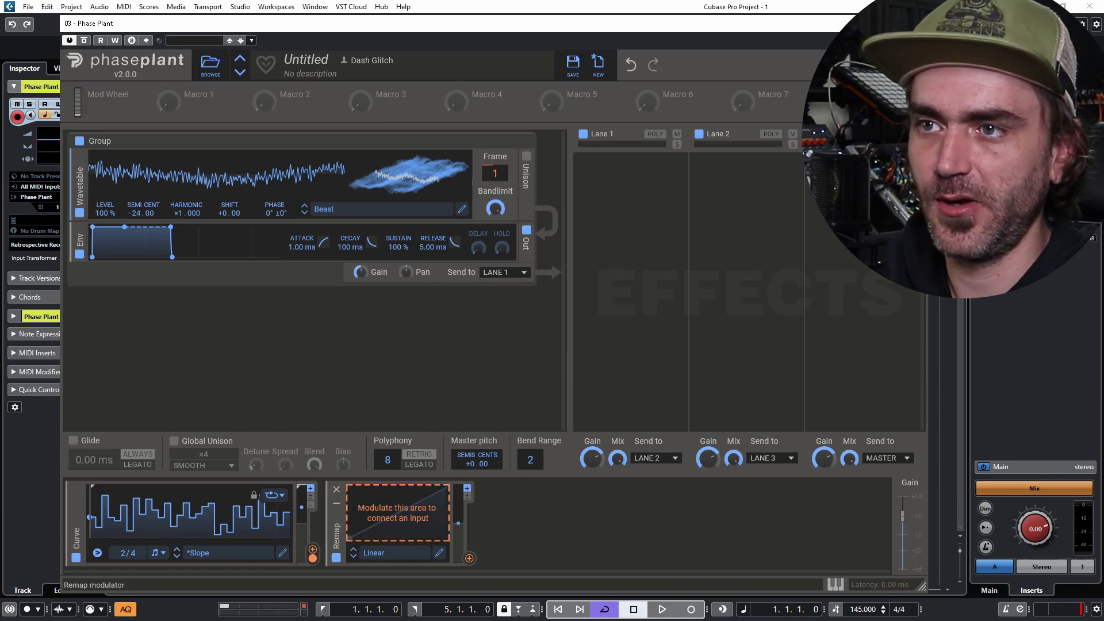
pyautogui.click(397, 512)
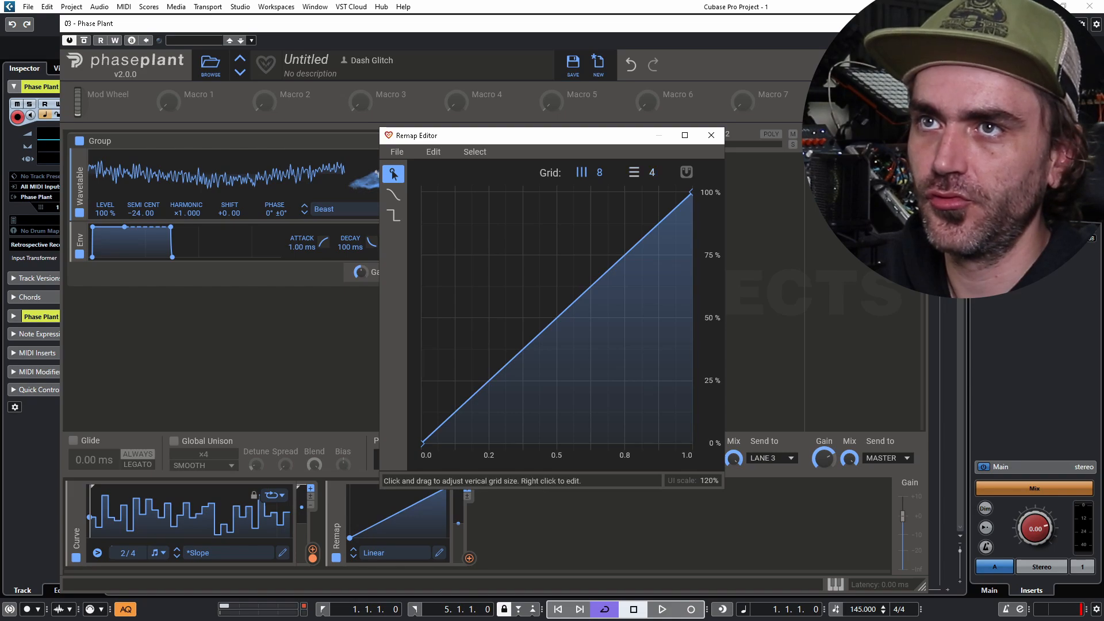
# - Set the Remap grid to 16 divisions and draw low stepped segments around 6%
pyautogui.moveTo(599, 173); pyautogui.dragTo(599, 144)
pyautogui.moveTo(652, 172); pyautogui.dragTo(652, 131)
pyautogui.click(394, 216)
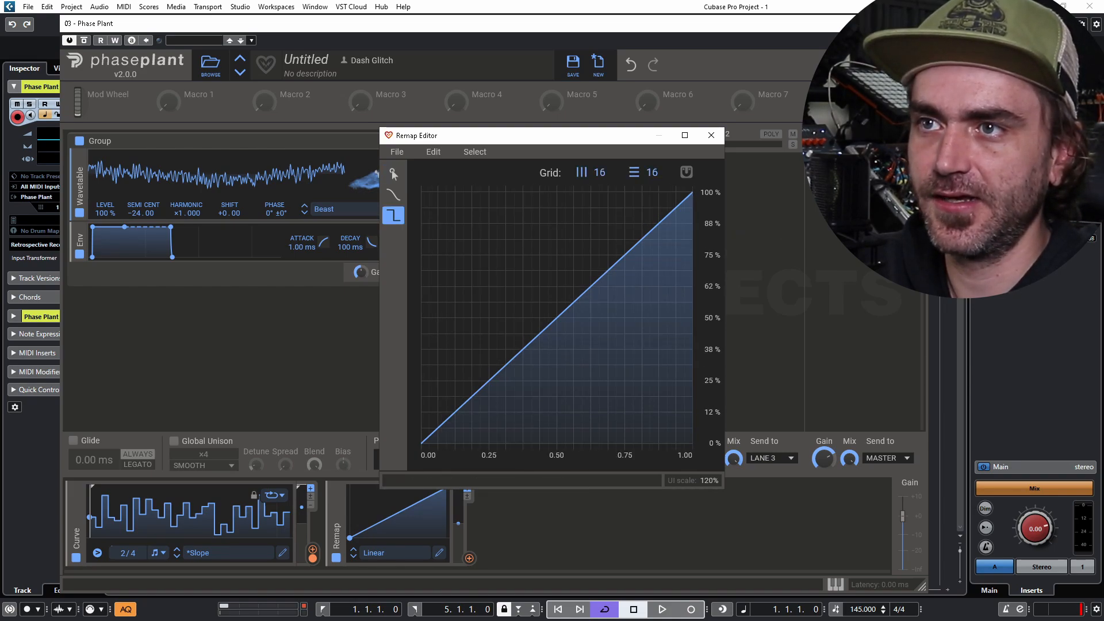
pyautogui.moveTo(467, 423)
pyautogui.mouseDown()
pyautogui.moveTo(426, 444)
pyautogui.moveTo(442, 436)
pyautogui.mouseUp()
pyautogui.scroll(3, 442, 436)
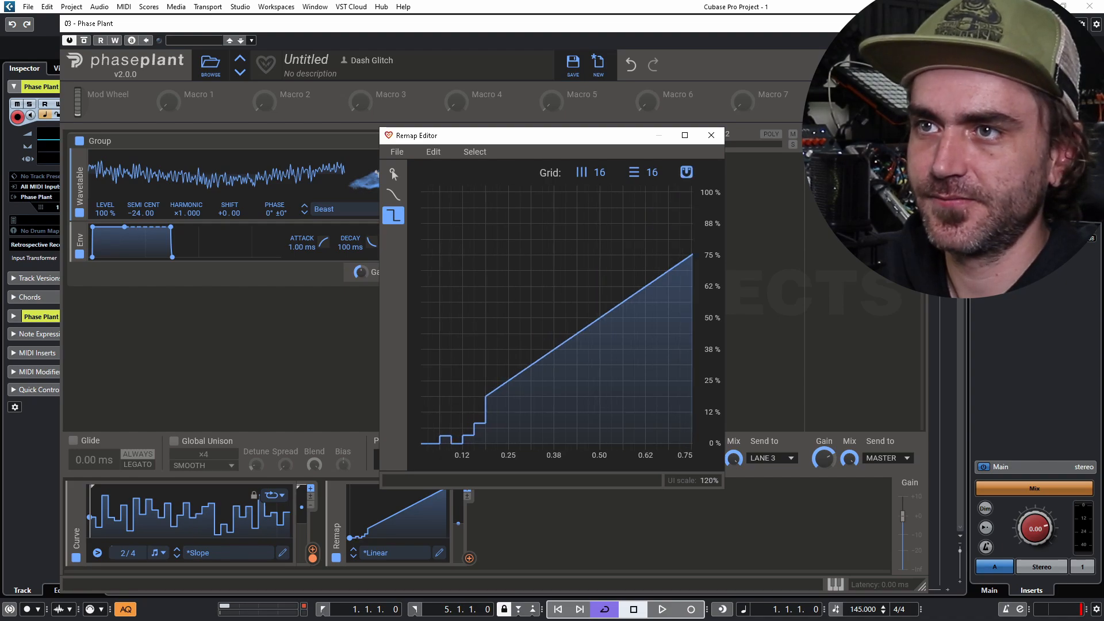
pyautogui.scroll(-4, 442, 436)
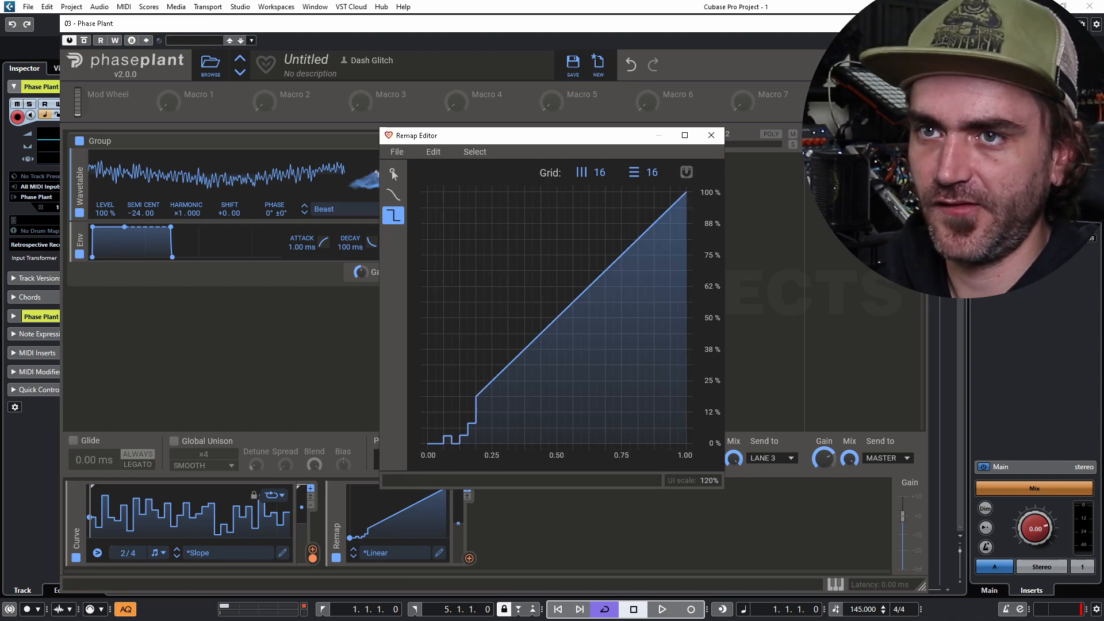
pyautogui.moveTo(724, 489); pyautogui.dragTo(892, 550)
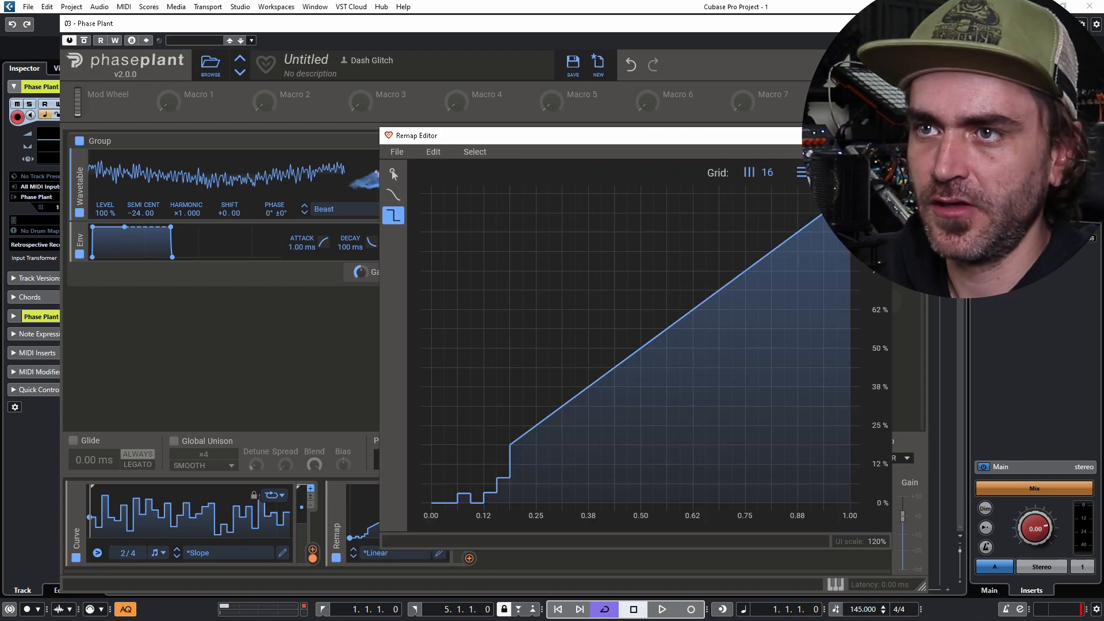
pyautogui.click(477, 484)
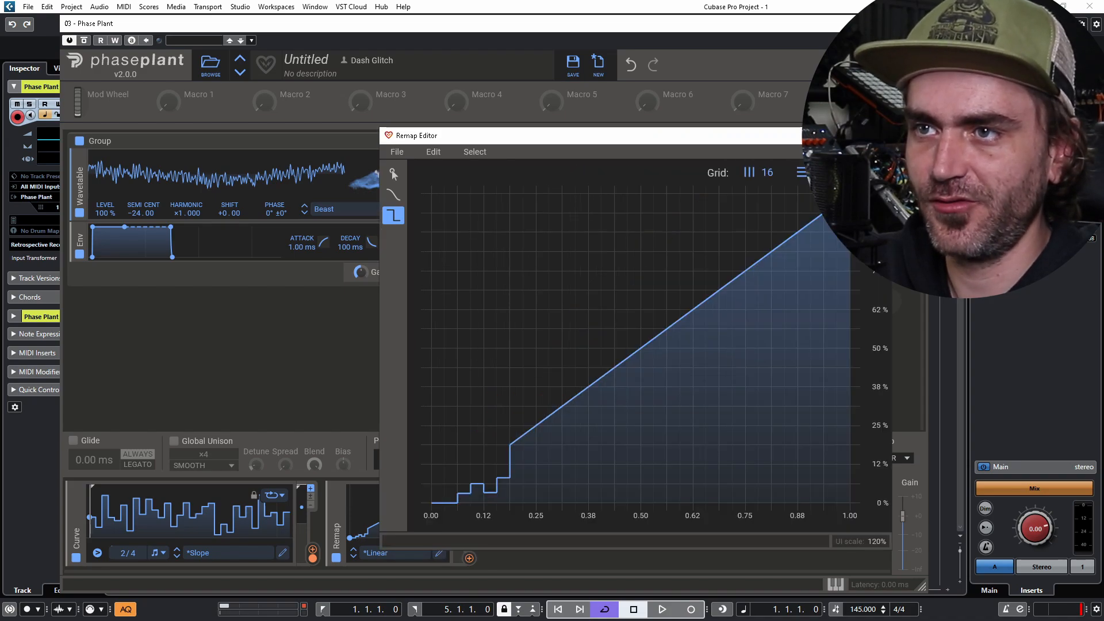
pyautogui.moveTo(451, 501)
pyautogui.mouseDown()
pyautogui.moveTo(450, 464)
pyautogui.moveTo(451, 484)
pyautogui.moveTo(477, 444)
pyautogui.mouseUp()
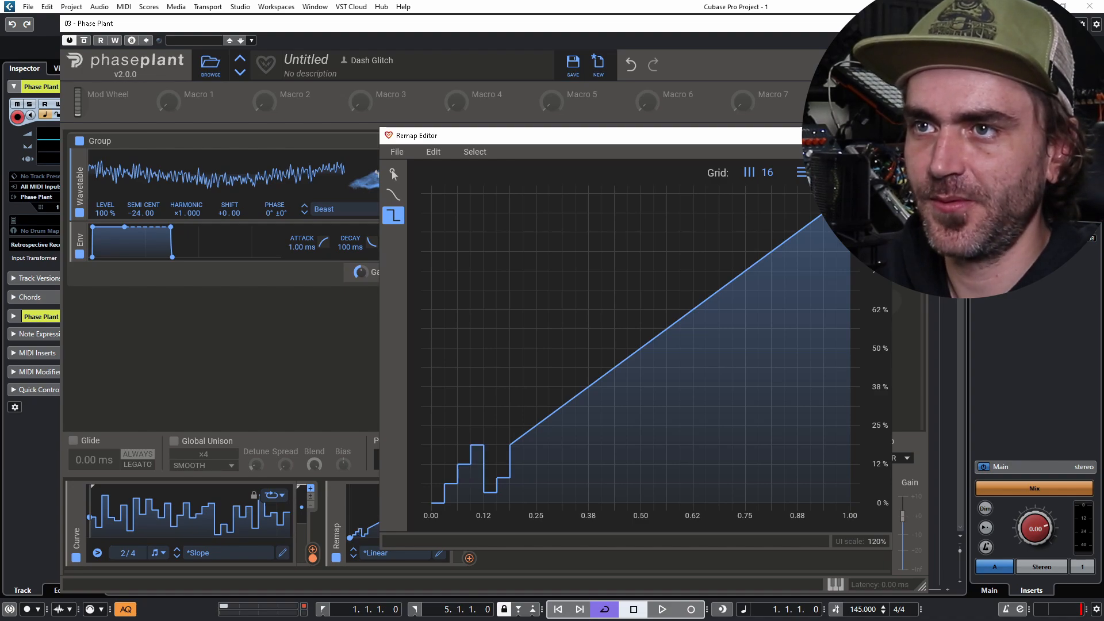
# - Raise steps toward 25%, 38% and 50%, then redraw as an even staircase on an 8-step grid
pyautogui.moveTo(490, 493); pyautogui.dragTo(490, 425)
pyautogui.moveTo(503, 477)
pyautogui.mouseDown()
pyautogui.moveTo(503, 387)
pyautogui.moveTo(503, 406)
pyautogui.moveTo(517, 387)
pyautogui.mouseUp()
pyautogui.moveTo(529, 367); pyautogui.dragTo(543, 349)
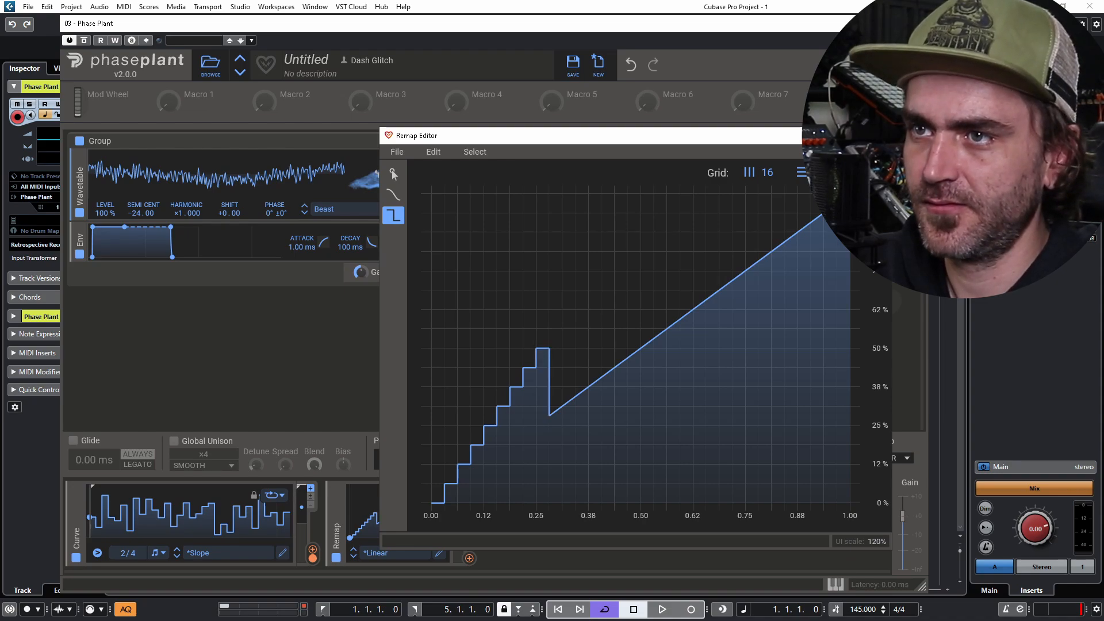
pyautogui.scroll(3, 453, 356)
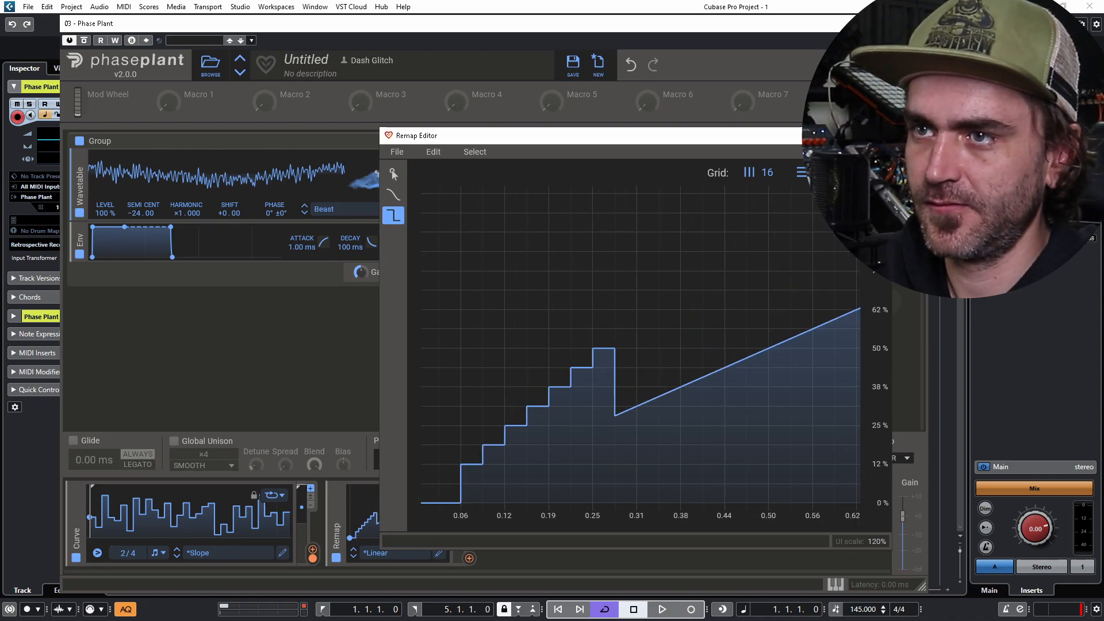
pyautogui.moveTo(380, 356); pyautogui.dragTo(94, 357)
pyautogui.scroll(-3, 196, 391)
pyautogui.moveTo(184, 483); pyautogui.dragTo(206, 502)
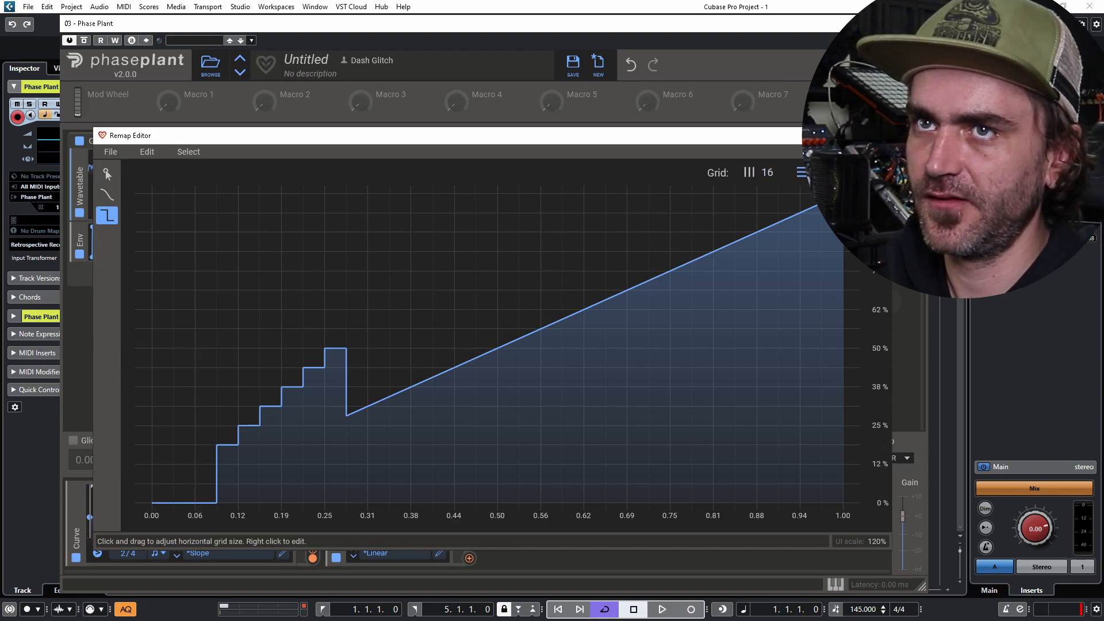
pyautogui.moveTo(767, 172); pyautogui.dragTo(767, 191)
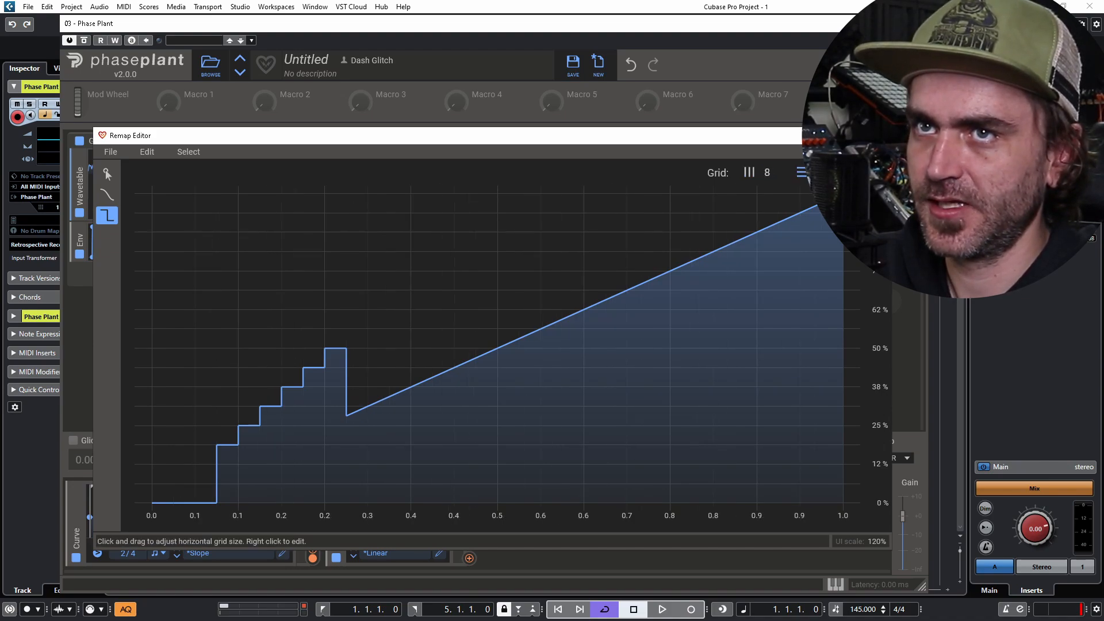
pyautogui.moveTo(174, 486)
pyautogui.mouseDown()
pyautogui.moveTo(177, 500)
pyautogui.moveTo(276, 464)
pyautogui.moveTo(817, 213)
pyautogui.mouseUp()
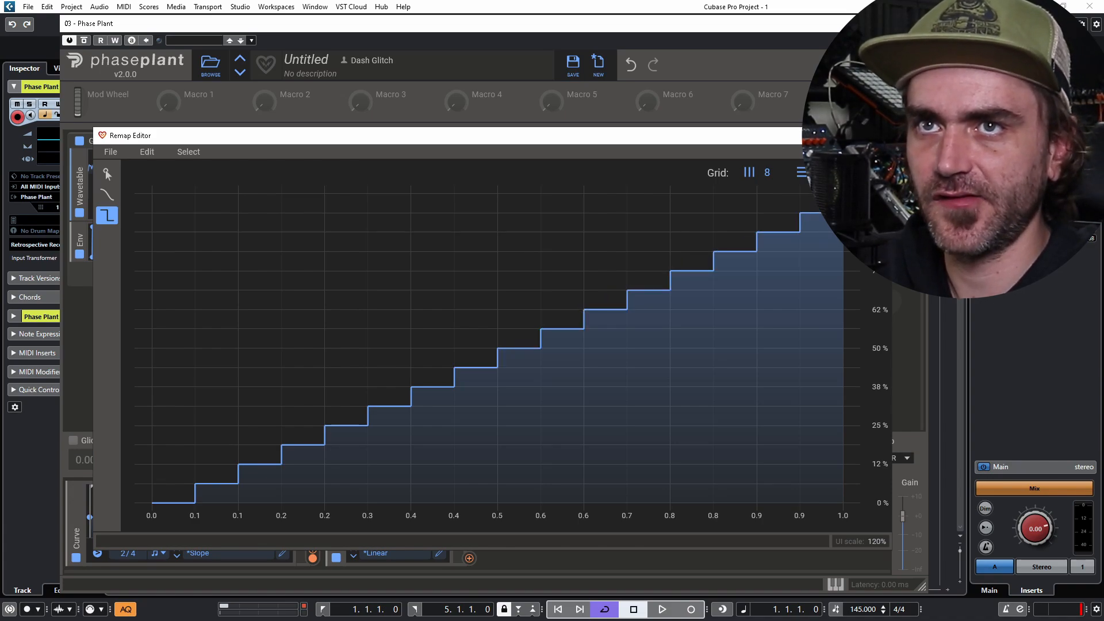
# - Close the Remap Editor and Ctrl-drag the Remap to duplicate it beside the original
pyautogui.click(879, 136)
pyautogui.moveTo(337, 518); pyautogui.dragTo(493, 520)
pyautogui.click(188, 106)
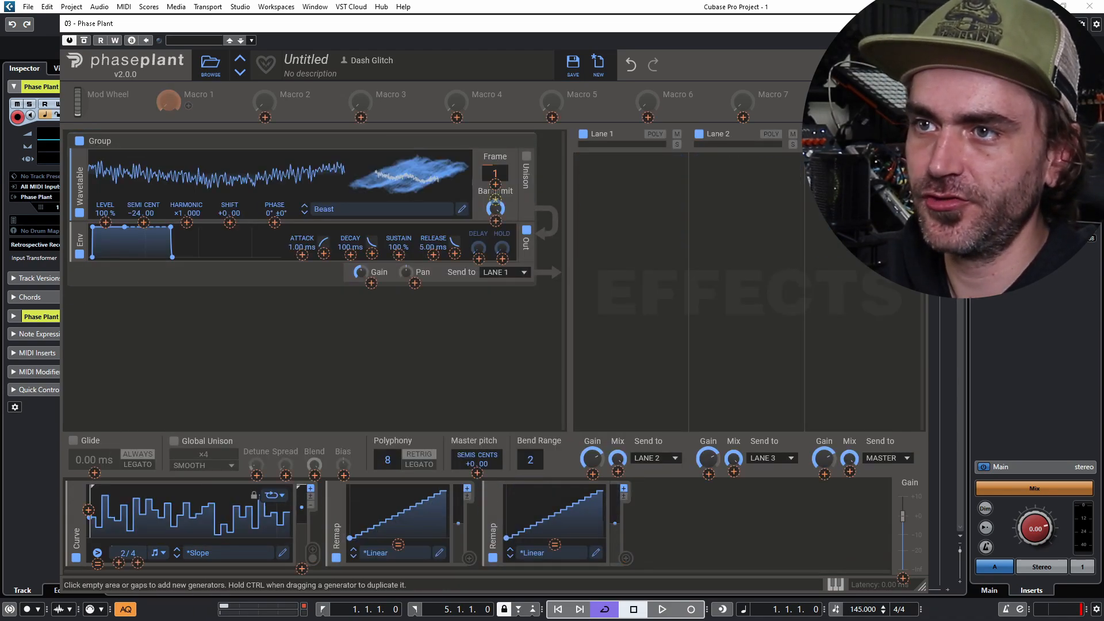
# - Connect Macro 1 to the first Remap's input and Macro 2 to the second Remap's input
pyautogui.click(397, 544)
pyautogui.click(188, 106)
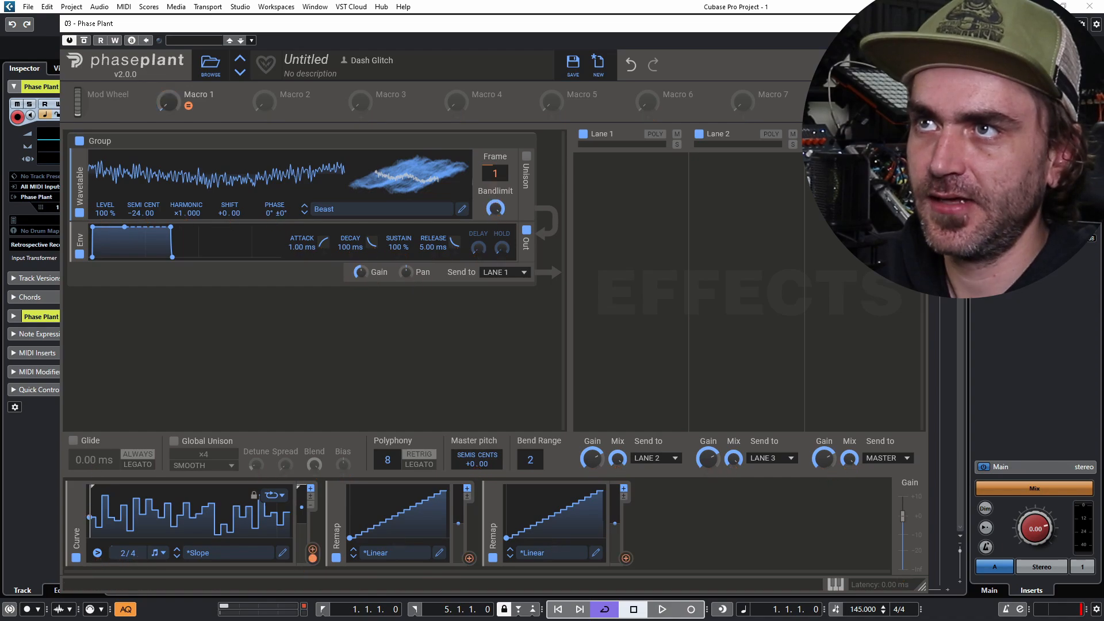
pyautogui.click(284, 106)
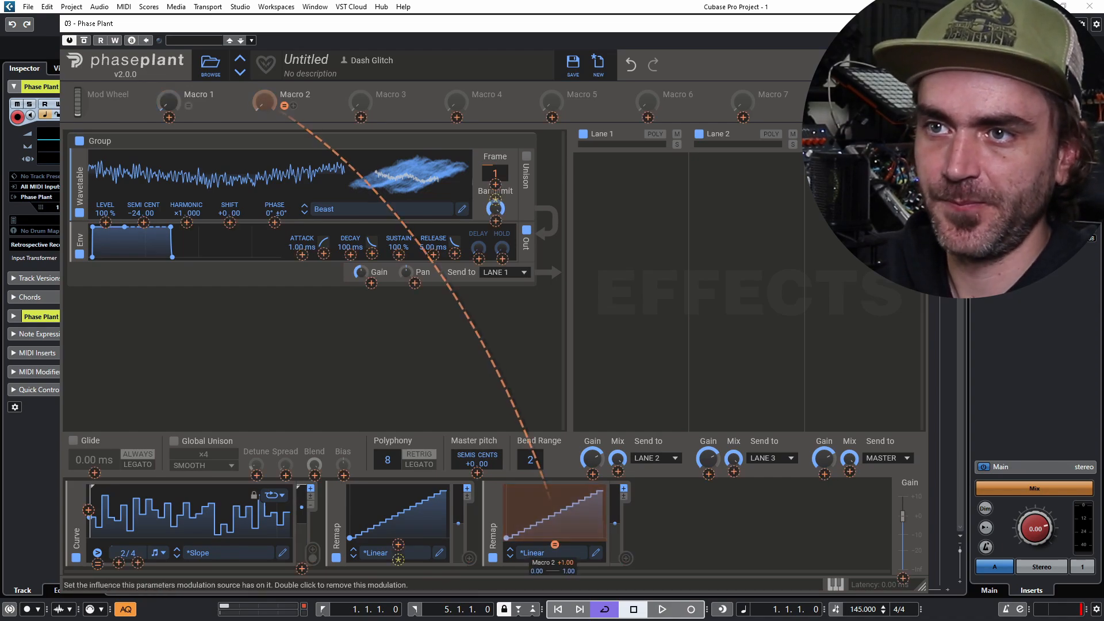
pyautogui.click(554, 544)
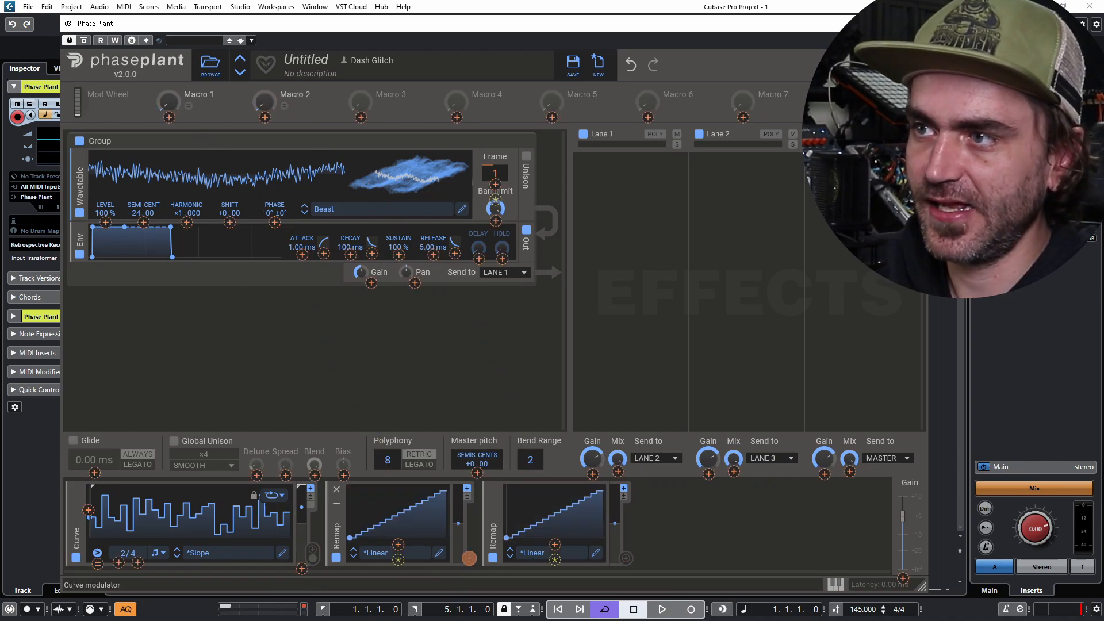
# - Route the first Remap to the Curve's loop Length with a range end of 100%
pyautogui.moveTo(88, 510); pyautogui.dragTo(469, 553)
pyautogui.rightClick(88, 510)
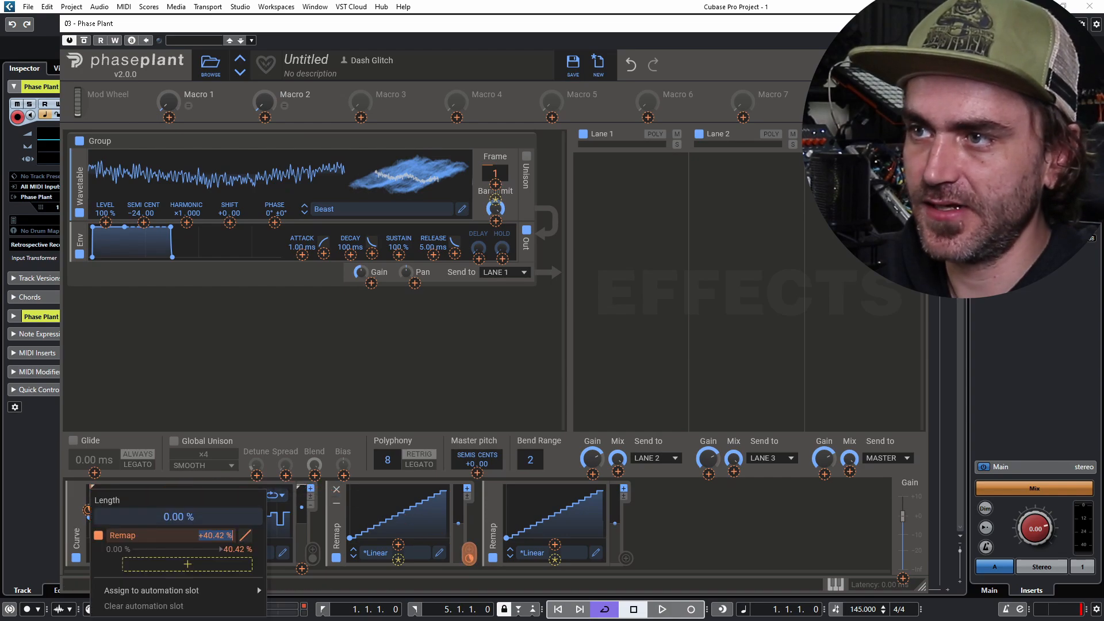
pyautogui.click(238, 549)
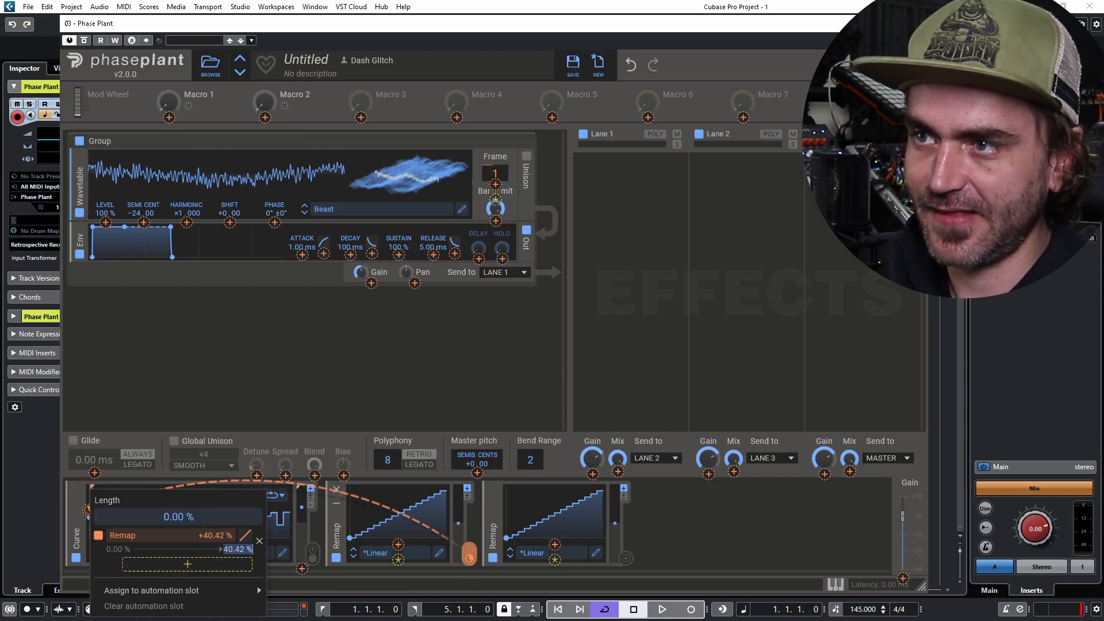
pyautogui.write('100')
pyautogui.press('Return')
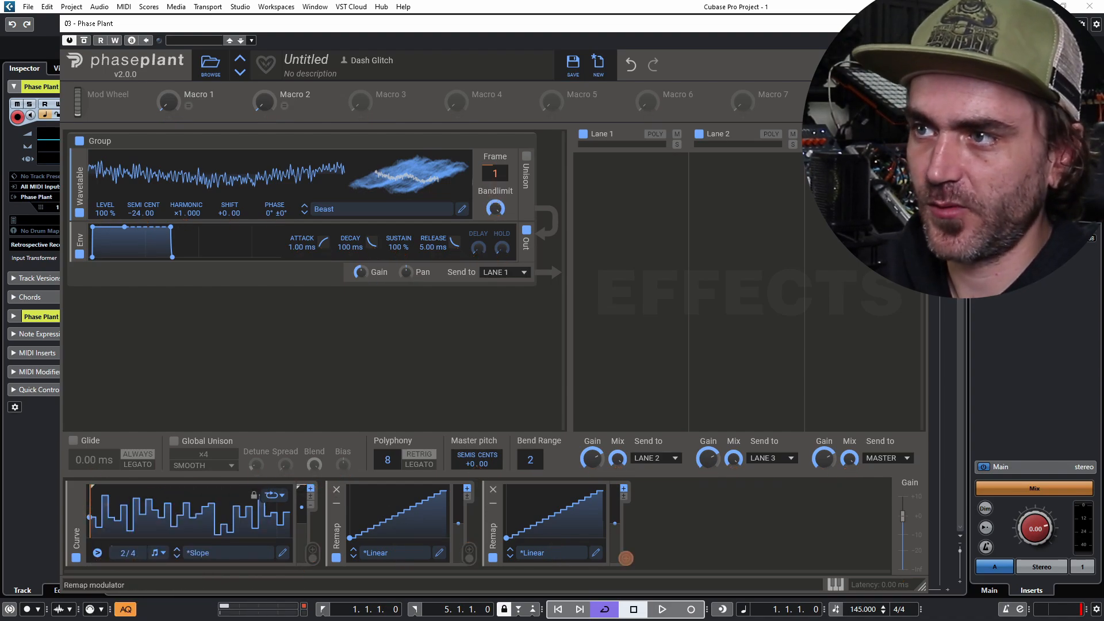
pyautogui.click(626, 558)
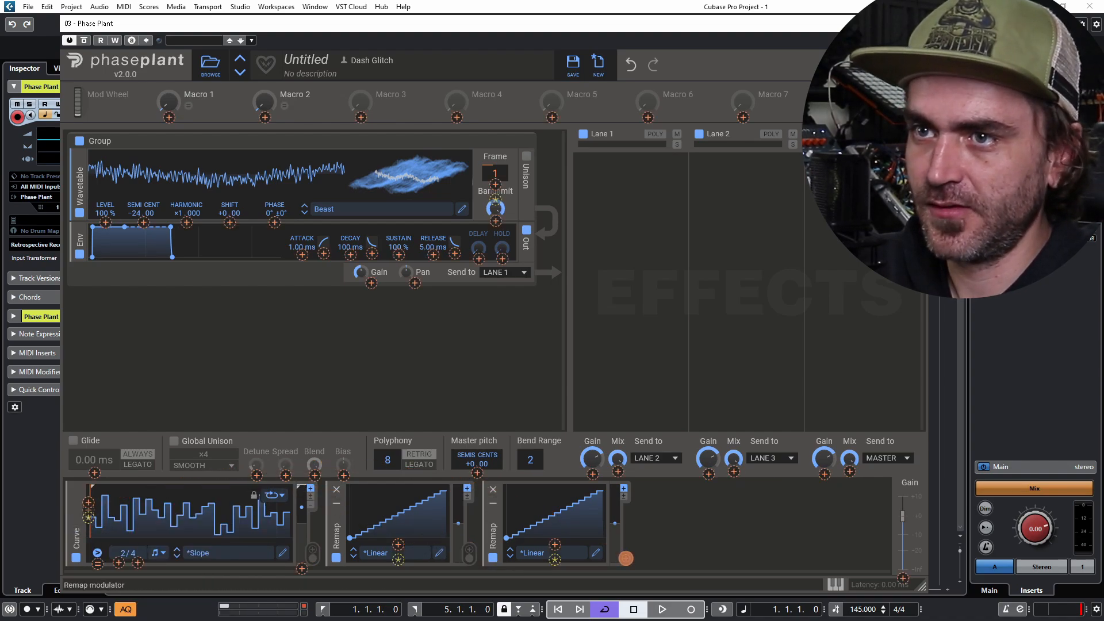
# - Nudge the Curve's loop length further to the right
pyautogui.click(661, 532)
pyautogui.moveTo(91, 510); pyautogui.dragTo(123, 511)
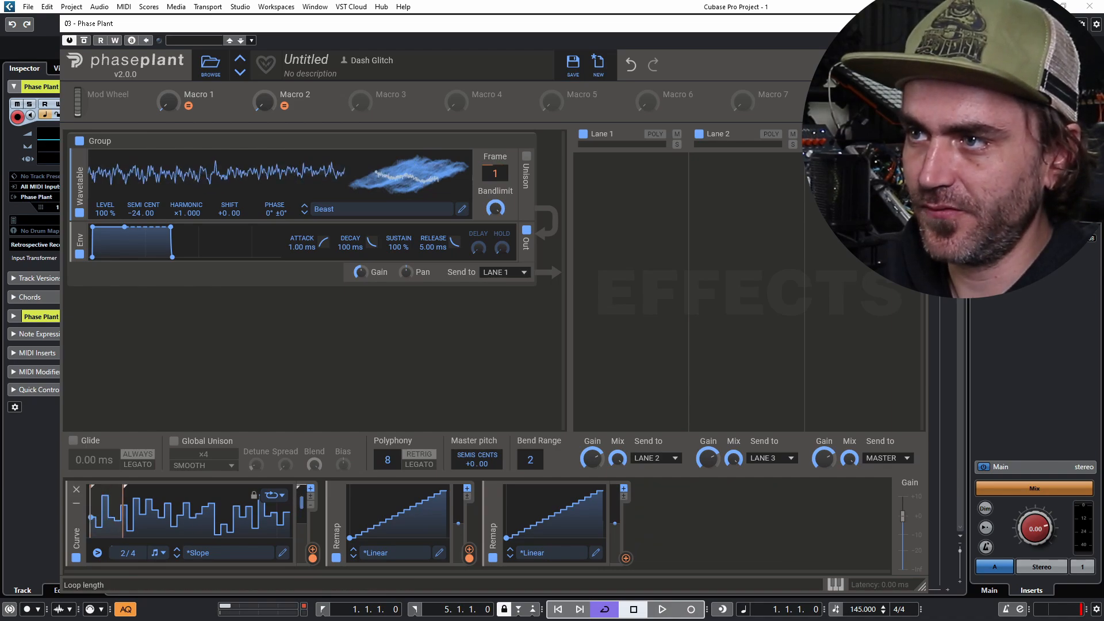
pyautogui.click(706, 523)
pyautogui.click(661, 532)
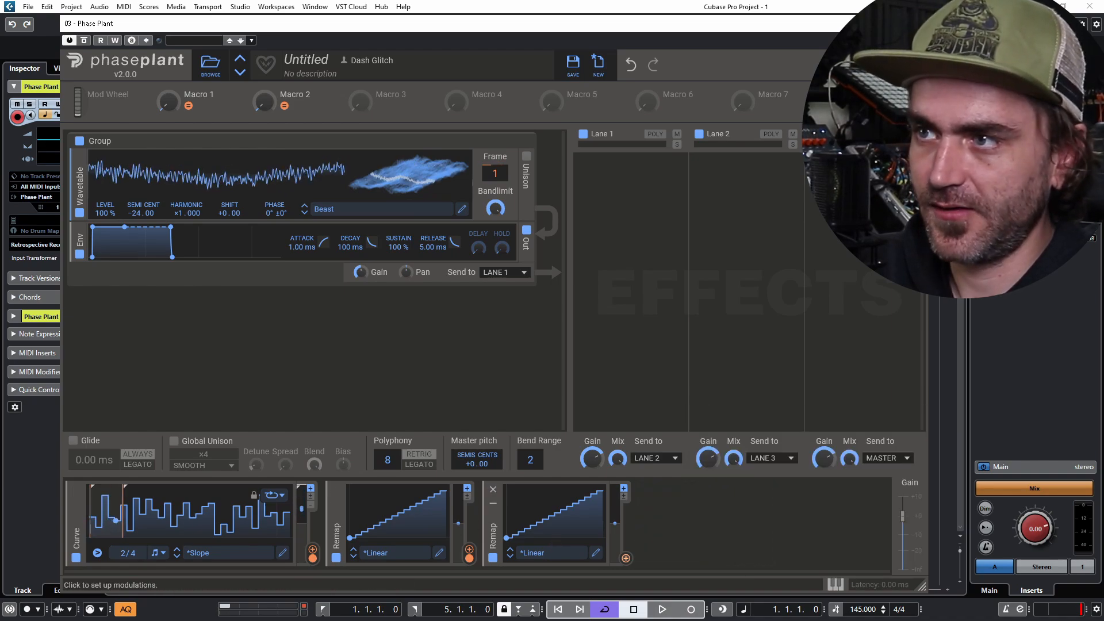
# - Route the second Remap to the Curve's loop Start, with its range ending at 80%
pyautogui.click(626, 558)
pyautogui.moveTo(88, 510); pyautogui.dragTo(89, 454)
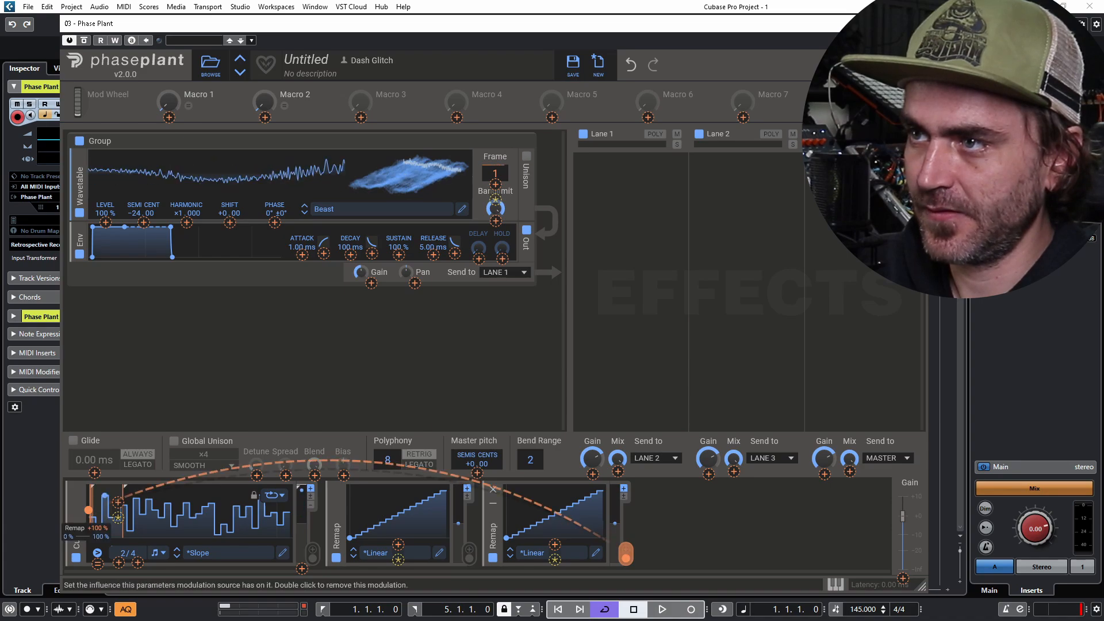
pyautogui.rightClick(88, 510)
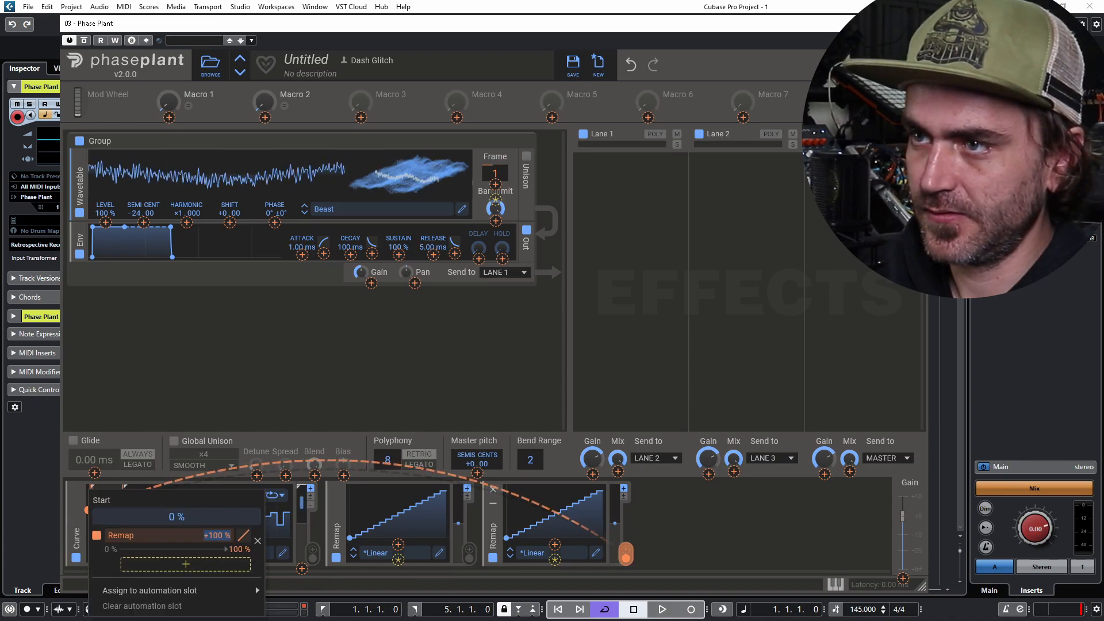
pyautogui.doubleClick(239, 549)
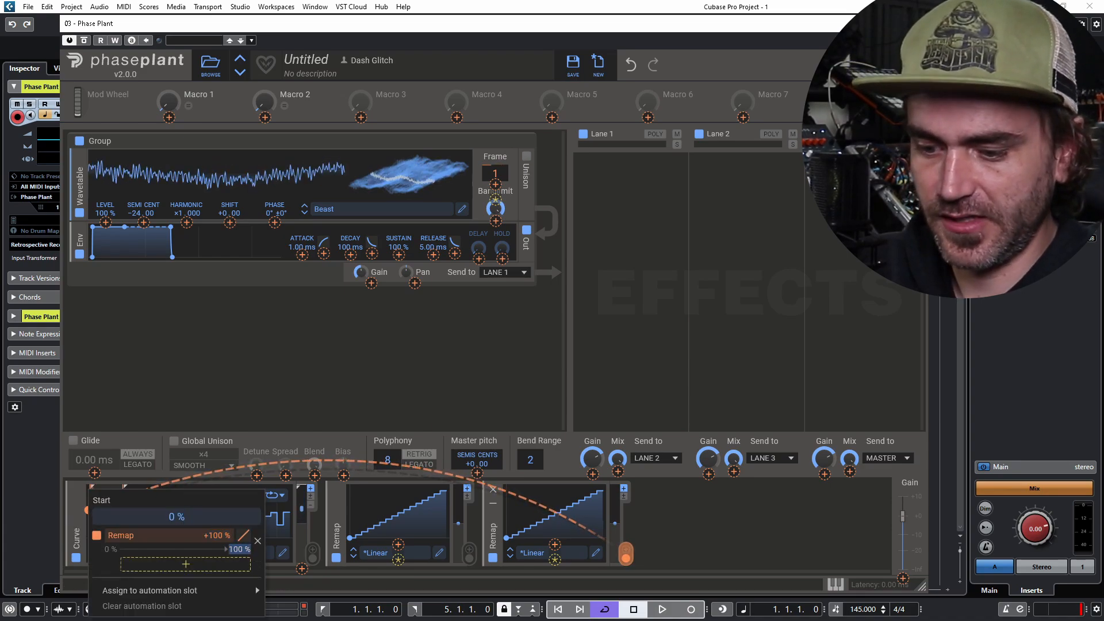
pyautogui.write('80')
pyautogui.press('Return')
pyautogui.click(625, 558)
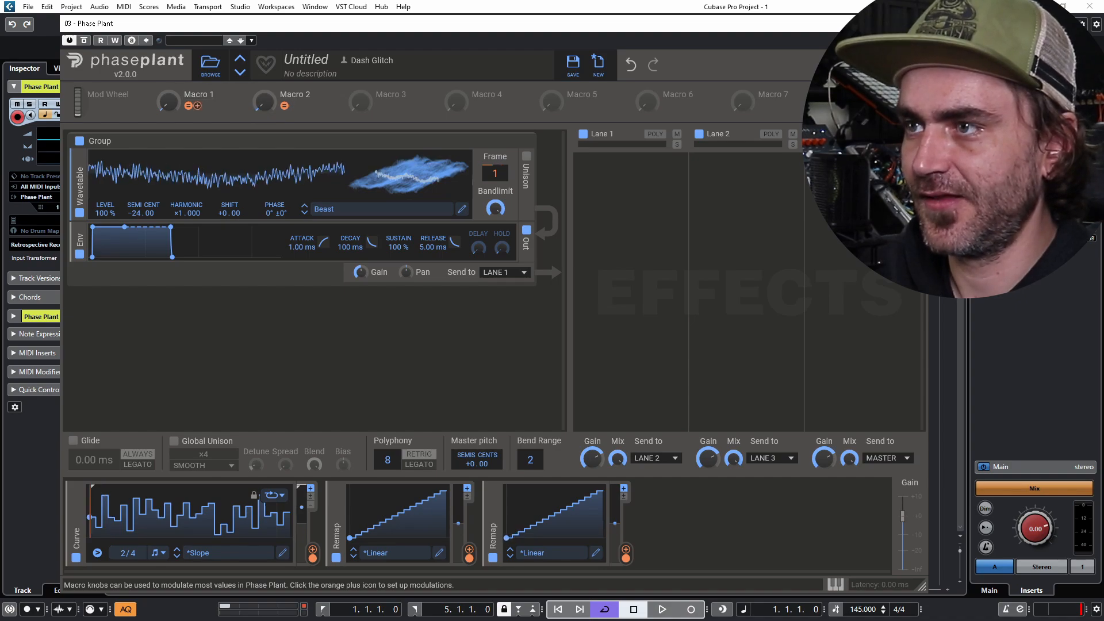
# - Turn Macro 1 up to about 27%
pyautogui.moveTo(168, 102); pyautogui.dragTo(168, 77)
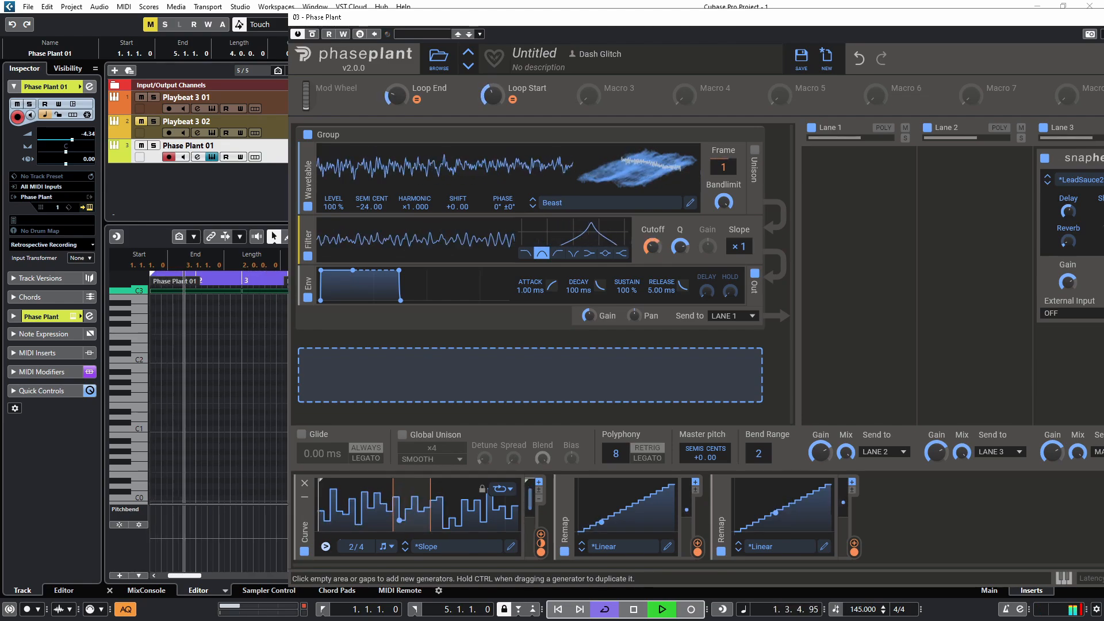
# - Keep the Curve modulator's loop mode set to Ping Pong
pyautogui.click(500, 489)
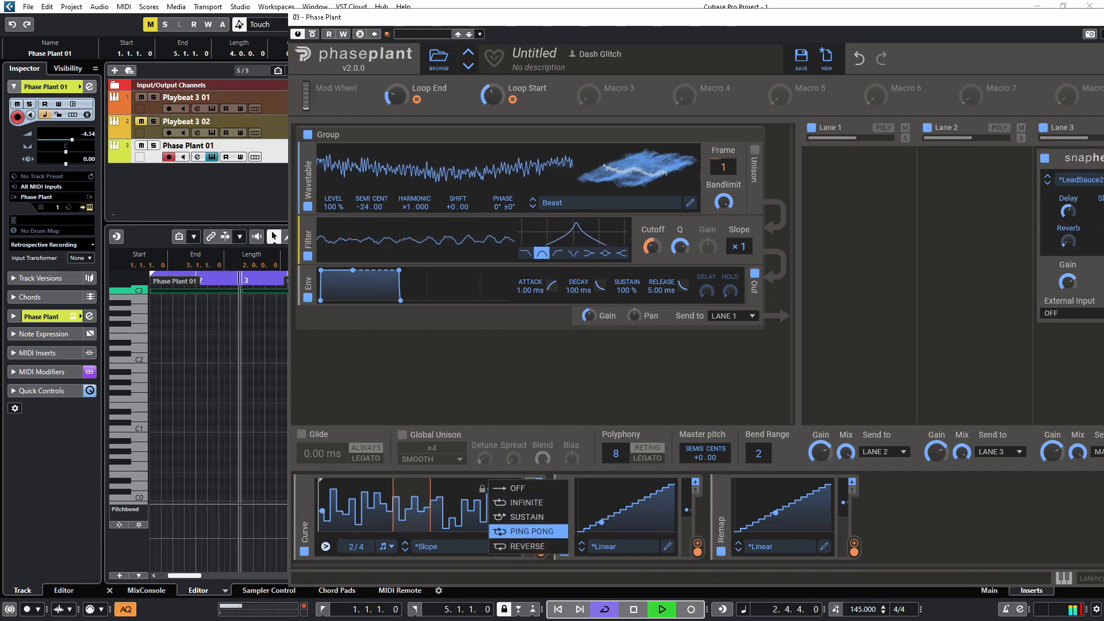
pyautogui.click(529, 531)
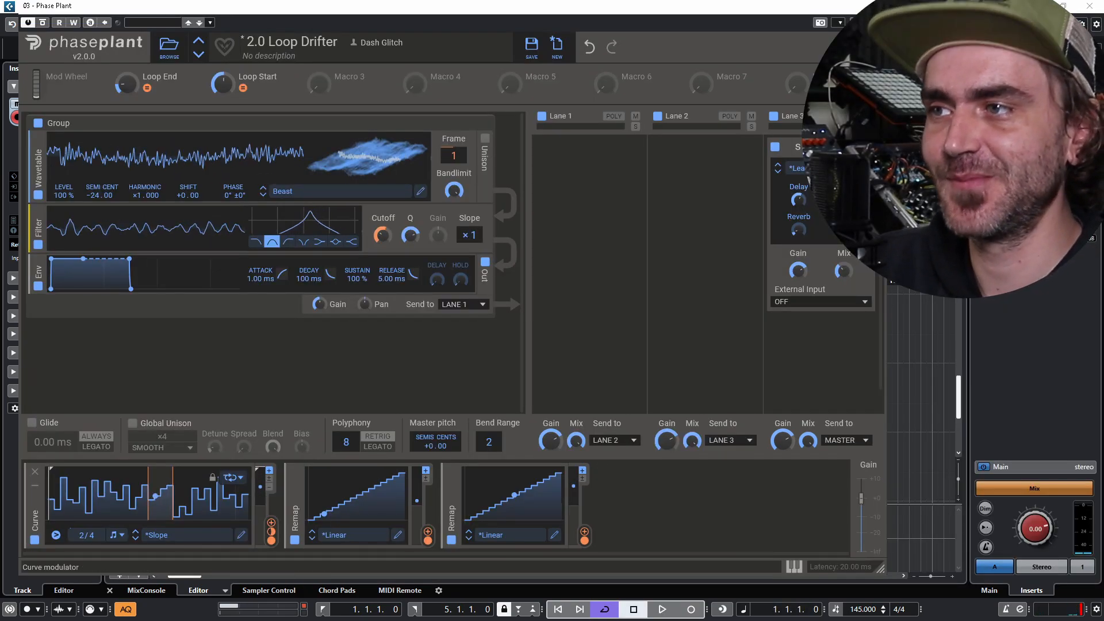
# - Set the Curve's Note Trigger to Always and briefly play the patch to audition it
pyautogui.click(56, 535)
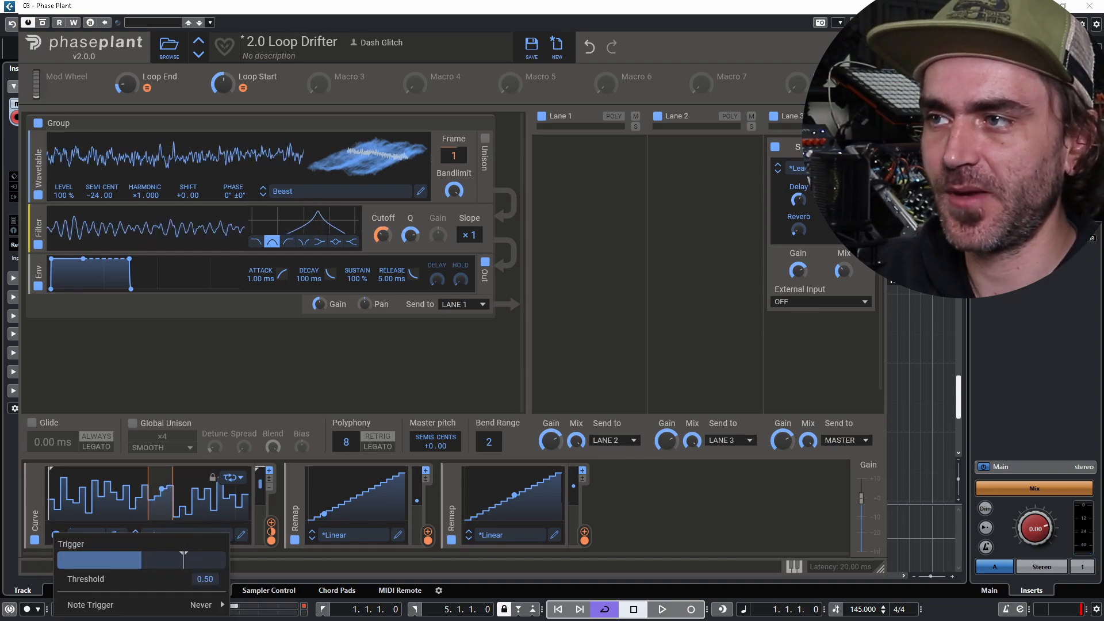
pyautogui.click(55, 533)
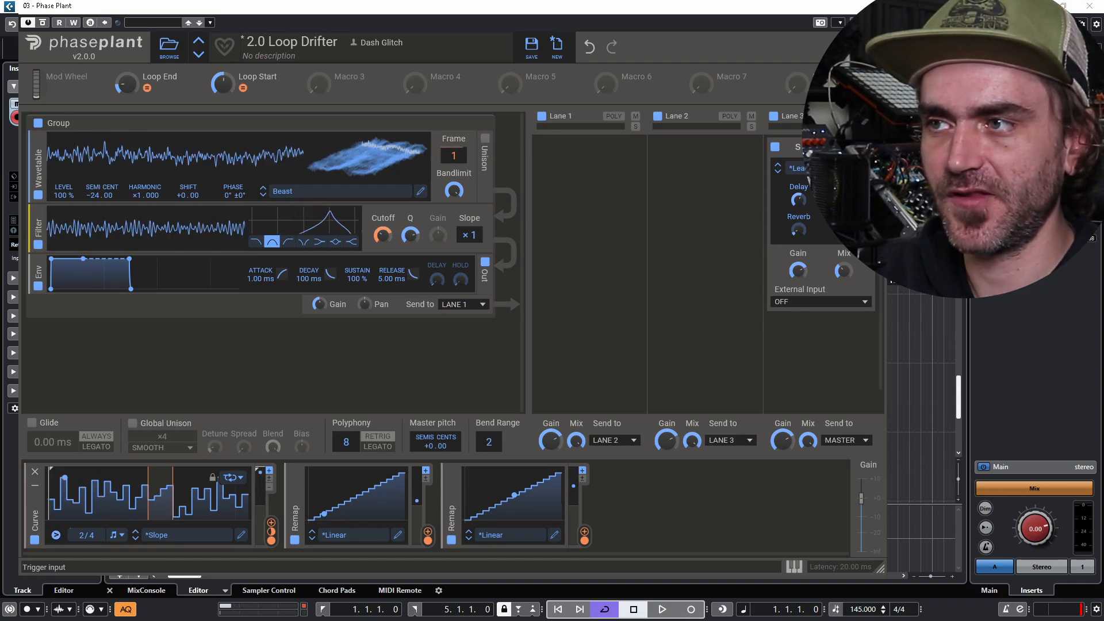
pyautogui.click(55, 533)
pyautogui.moveTo(144, 604)
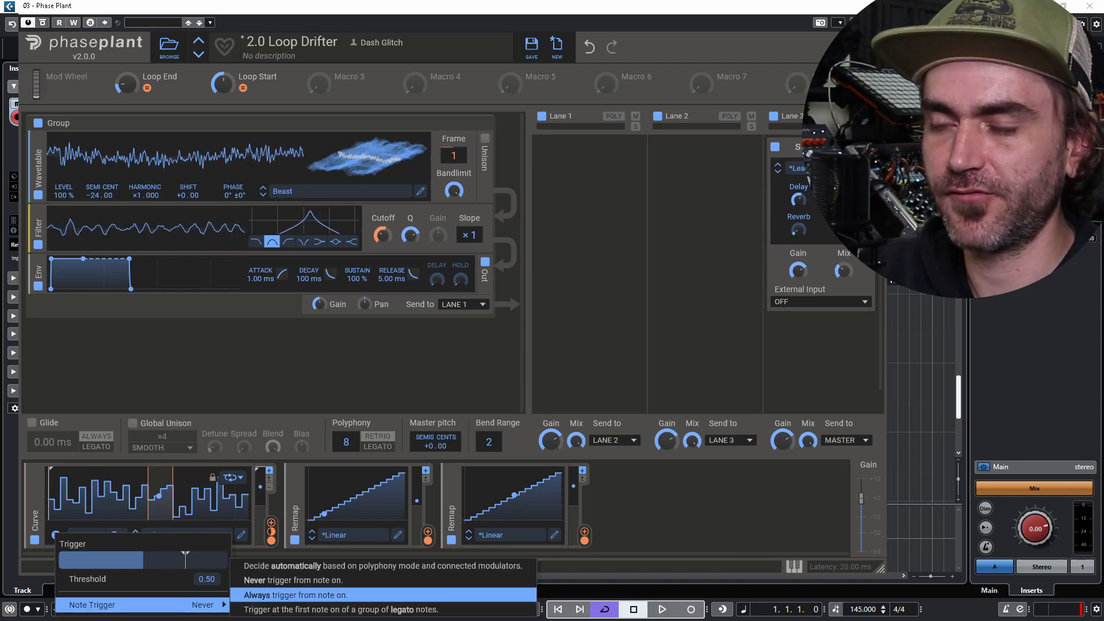
pyautogui.click(296, 595)
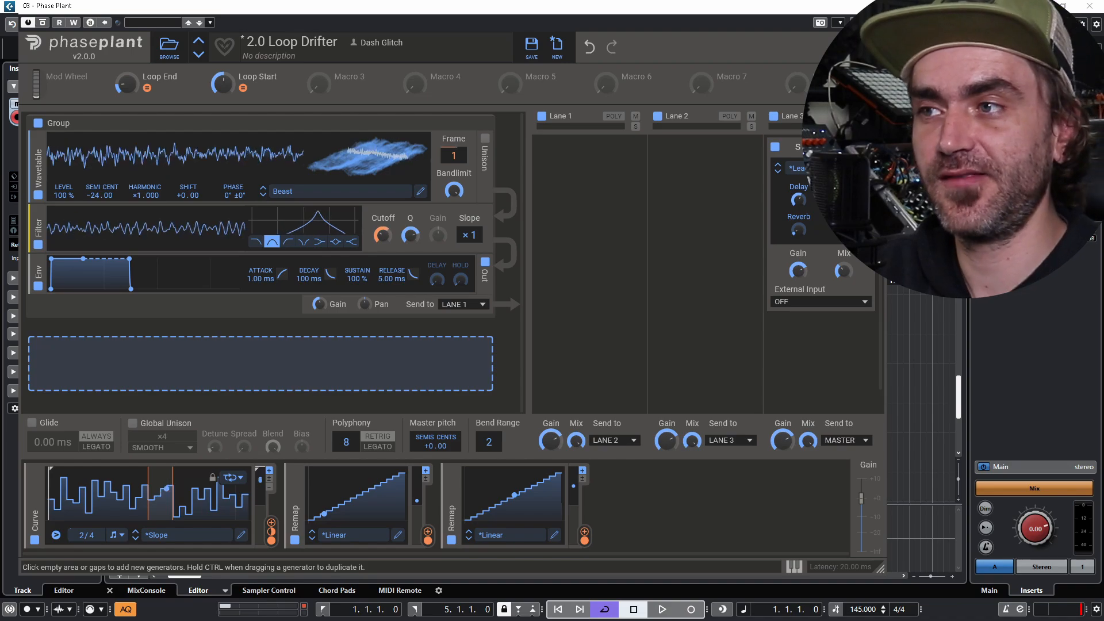
pyautogui.press('space')
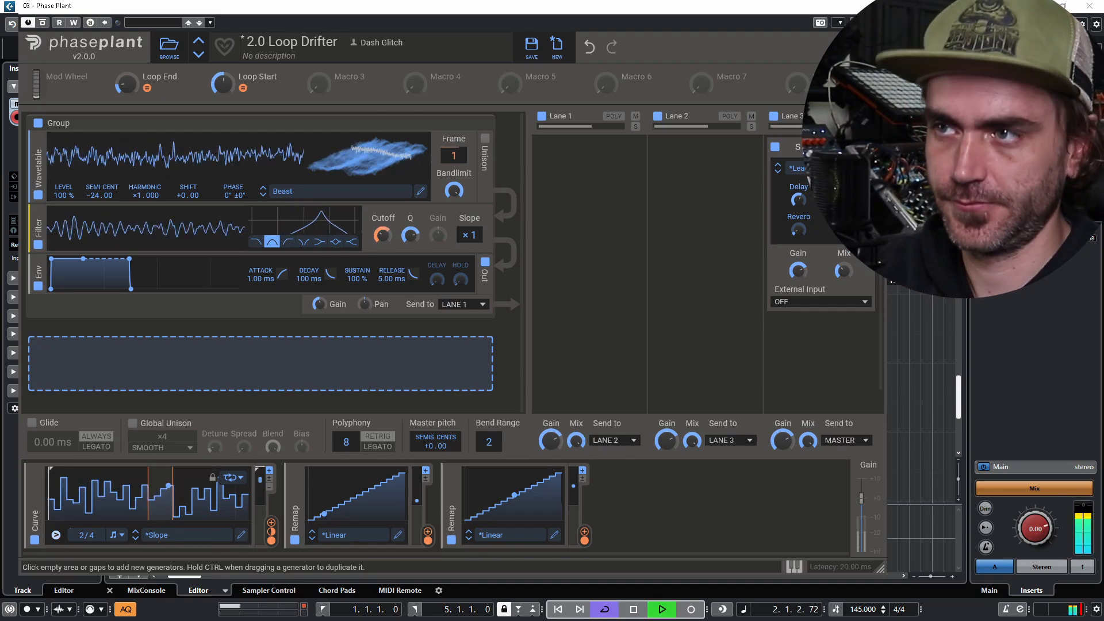
pyautogui.press('space')
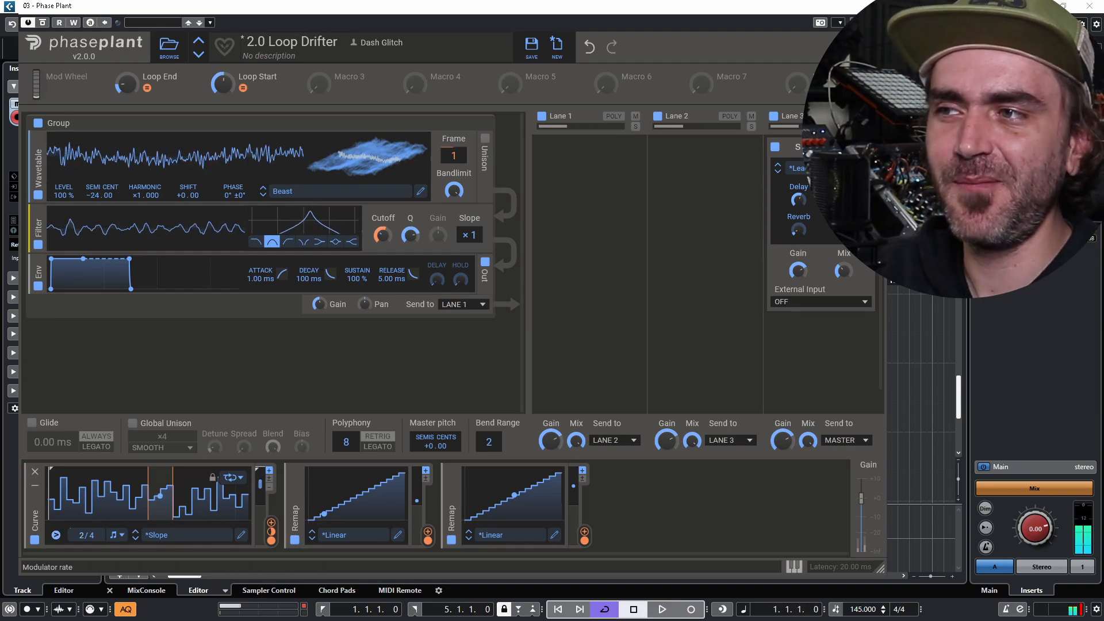
# - Set the Curve's Note Trigger back to Never
pyautogui.click(56, 534)
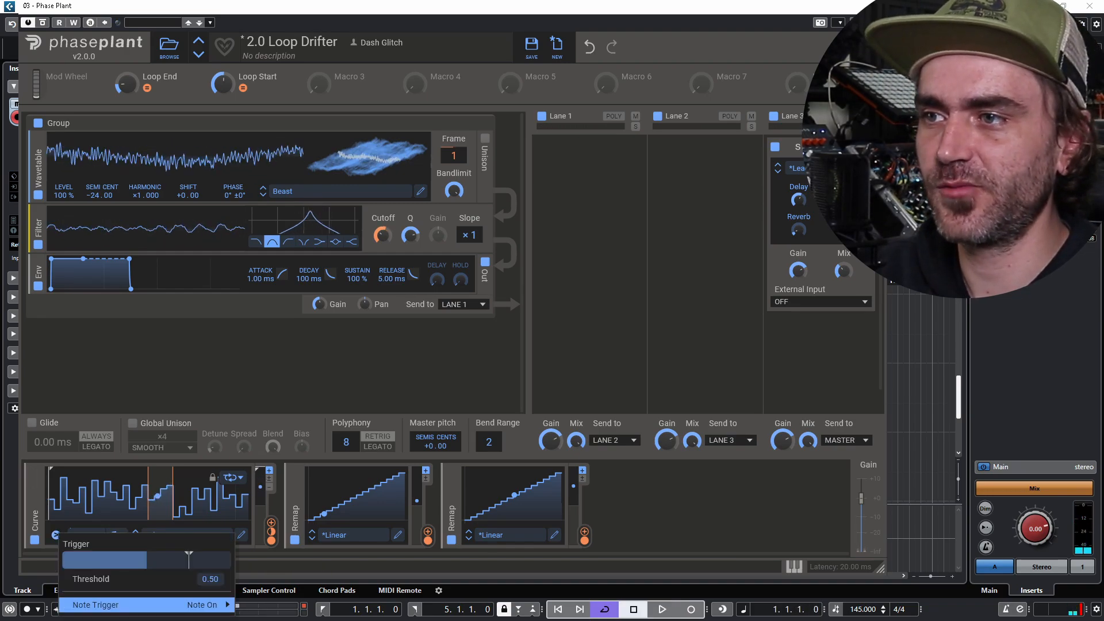
pyautogui.moveTo(173, 604)
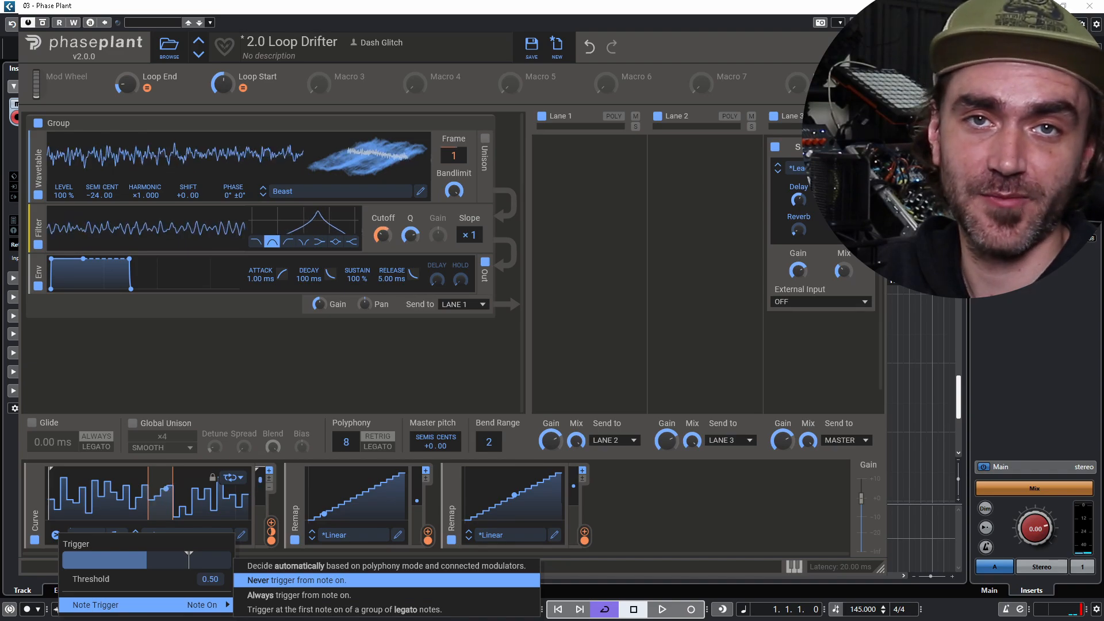
pyautogui.click(296, 580)
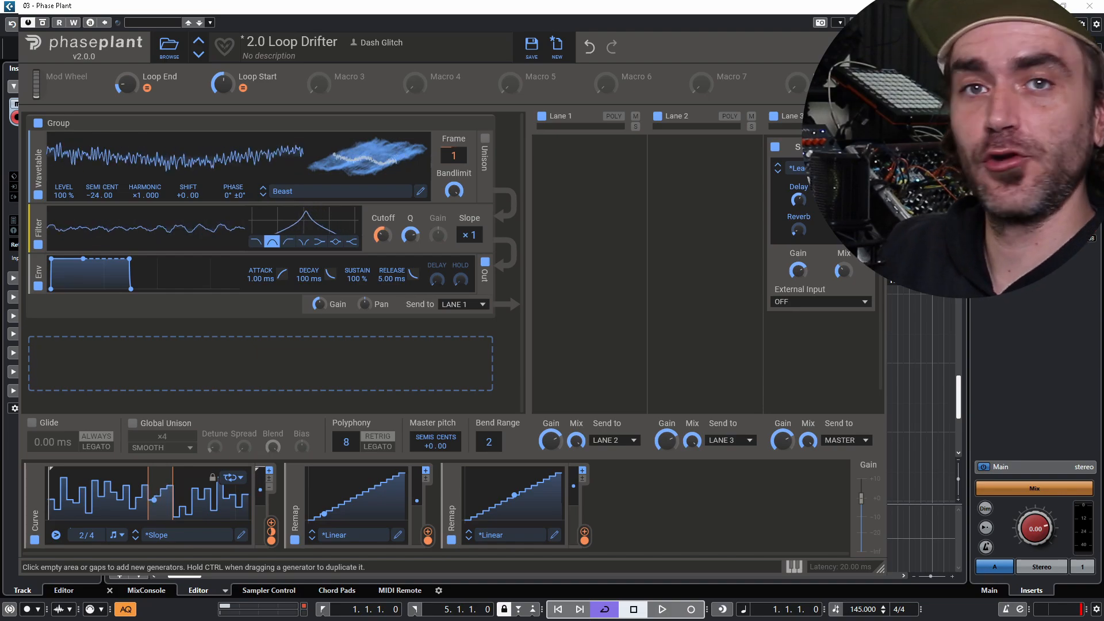
# - Start Cubase playback to hear the Loop Drifter patch's stepped looping modulation
pyautogui.press('space')
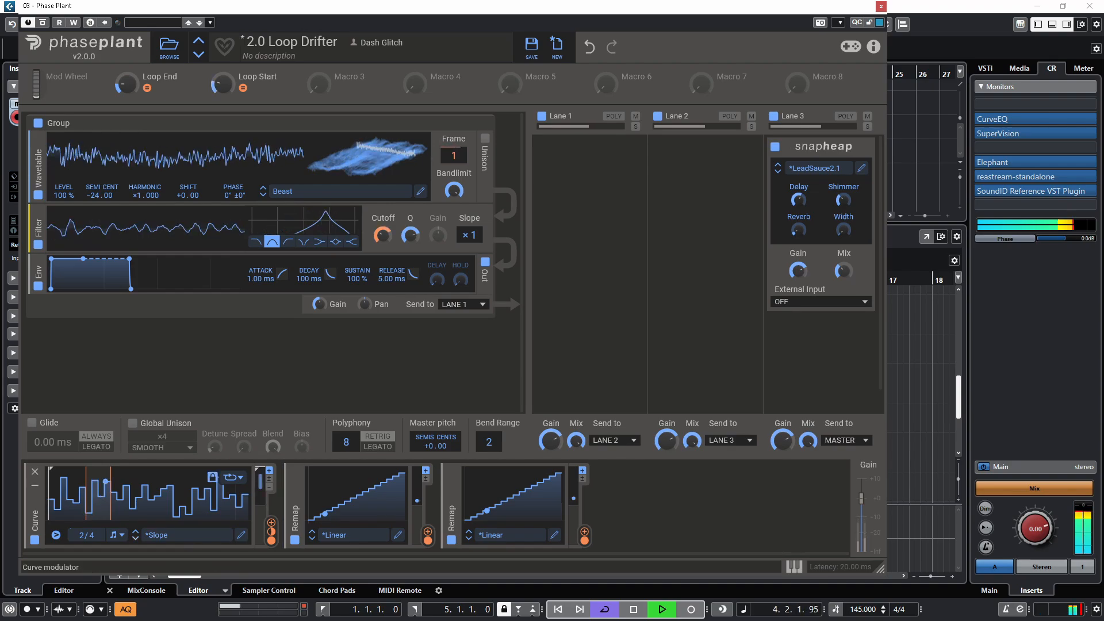
# - Try the Fish and Bounced curve shapes, then settle on the factory Complex 'Still' shape at 1/4 rate
pyautogui.click(135, 538)
pyautogui.click(135, 538)
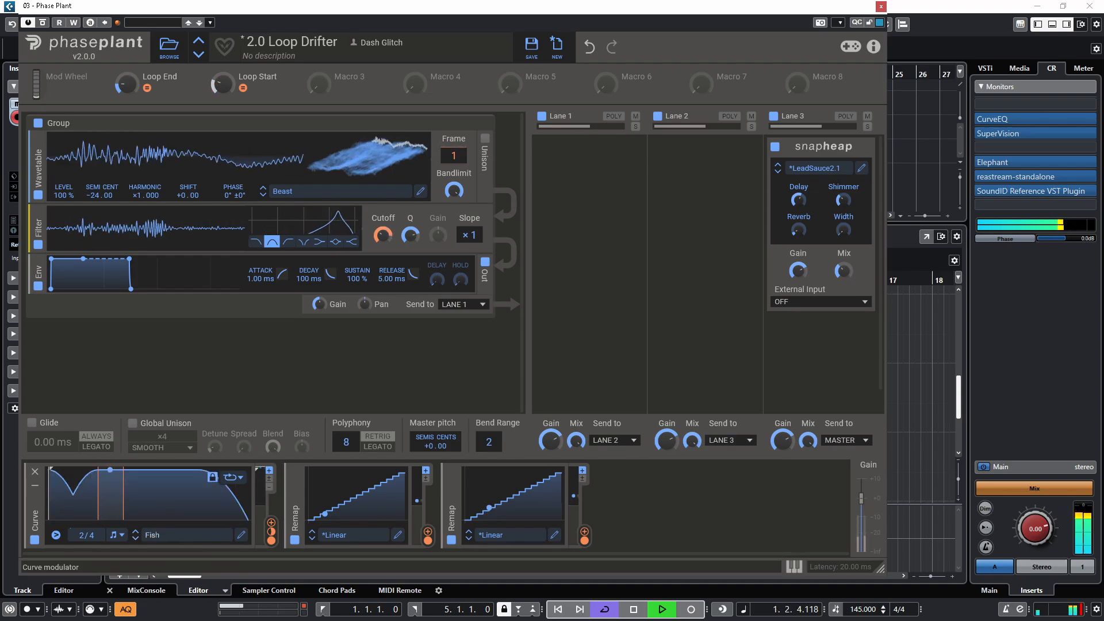
pyautogui.click(172, 535)
pyautogui.click(315, 327)
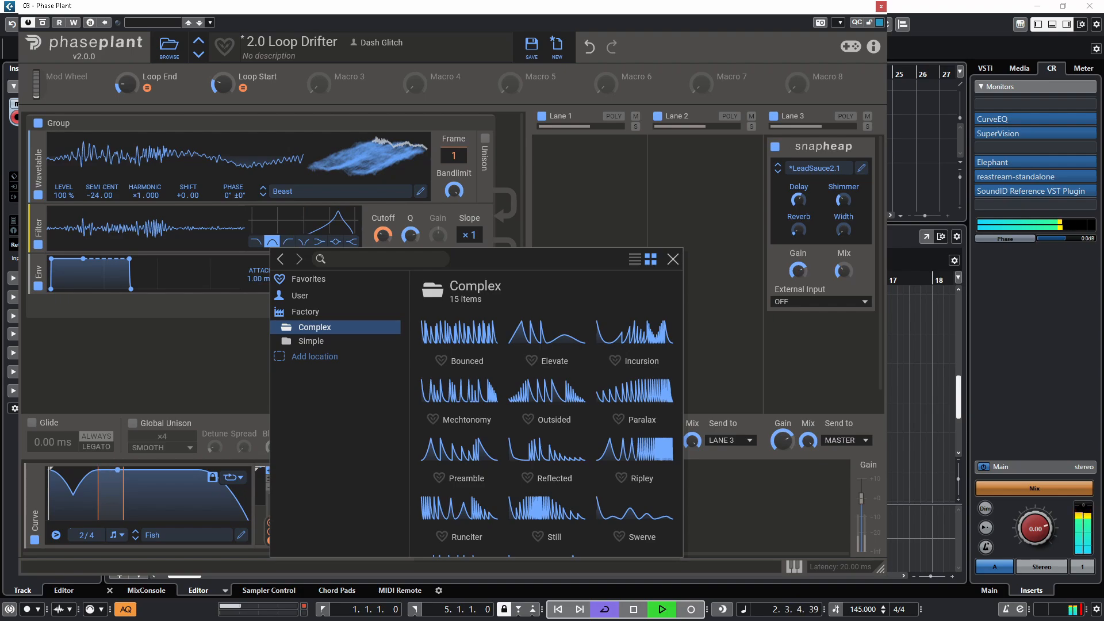
pyautogui.click(459, 340)
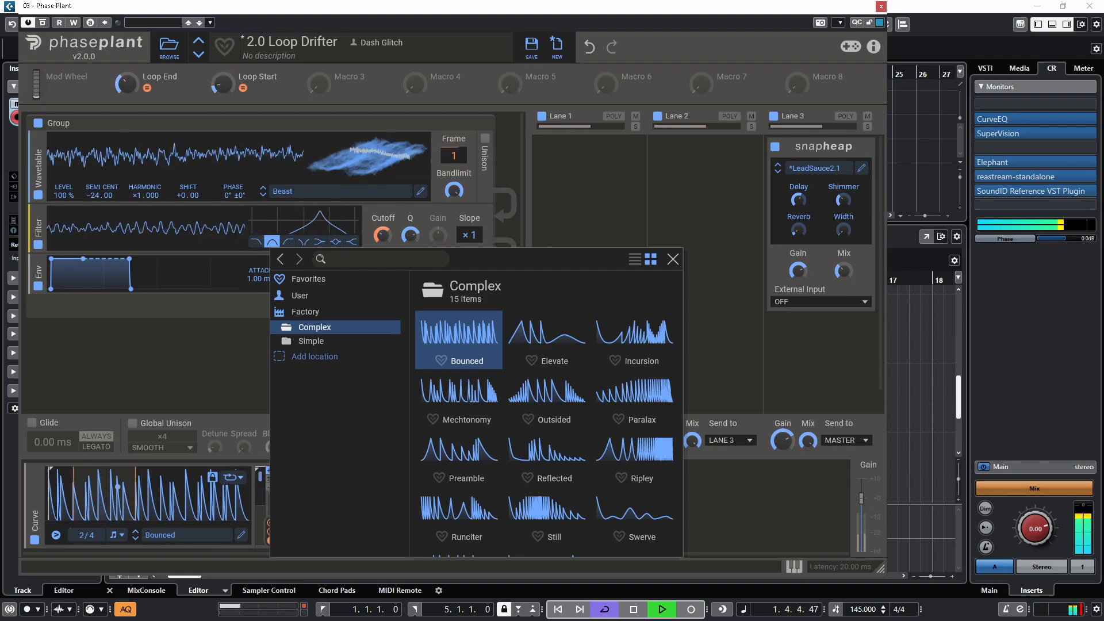
pyautogui.click(546, 516)
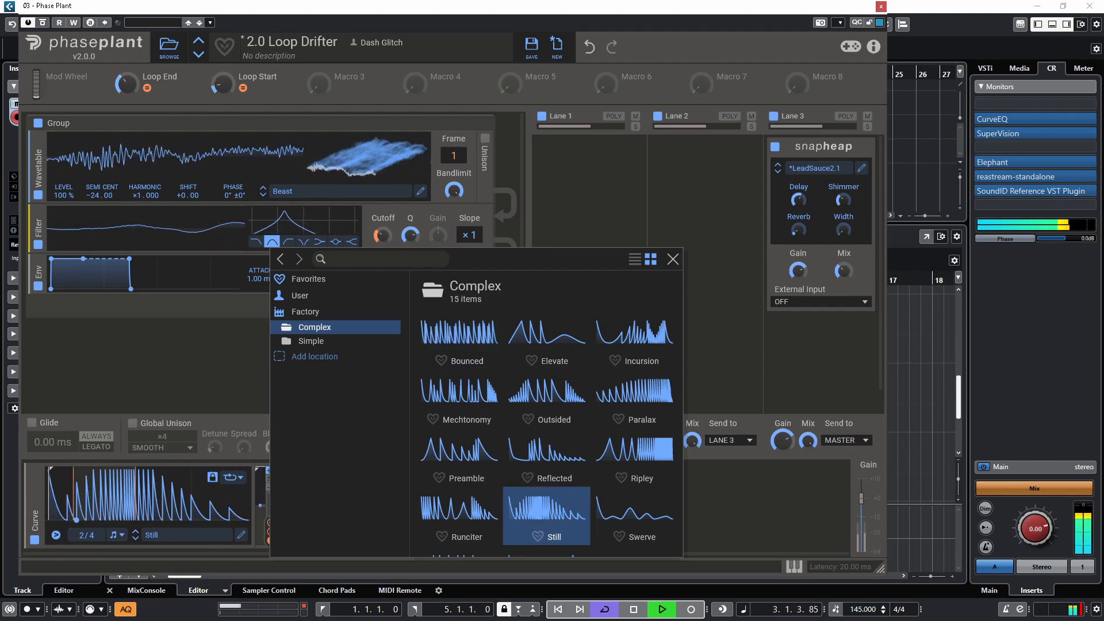
pyautogui.doubleClick(546, 515)
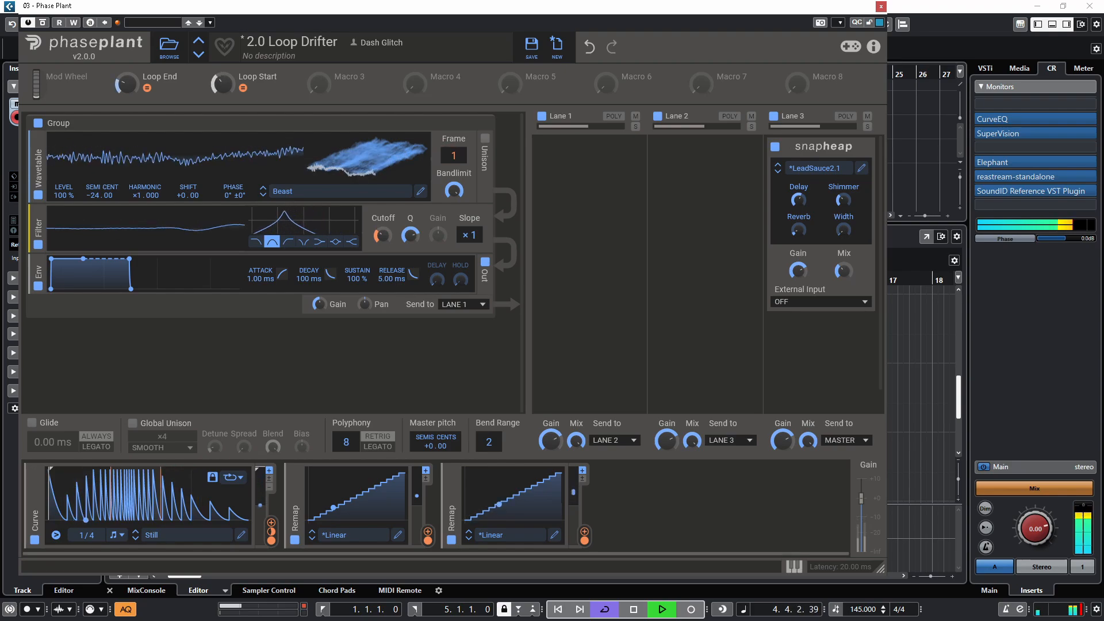
# - Audition the Swerve curve, stop playback, then switch the curve to the factory Bounced shape
pyautogui.click(136, 538)
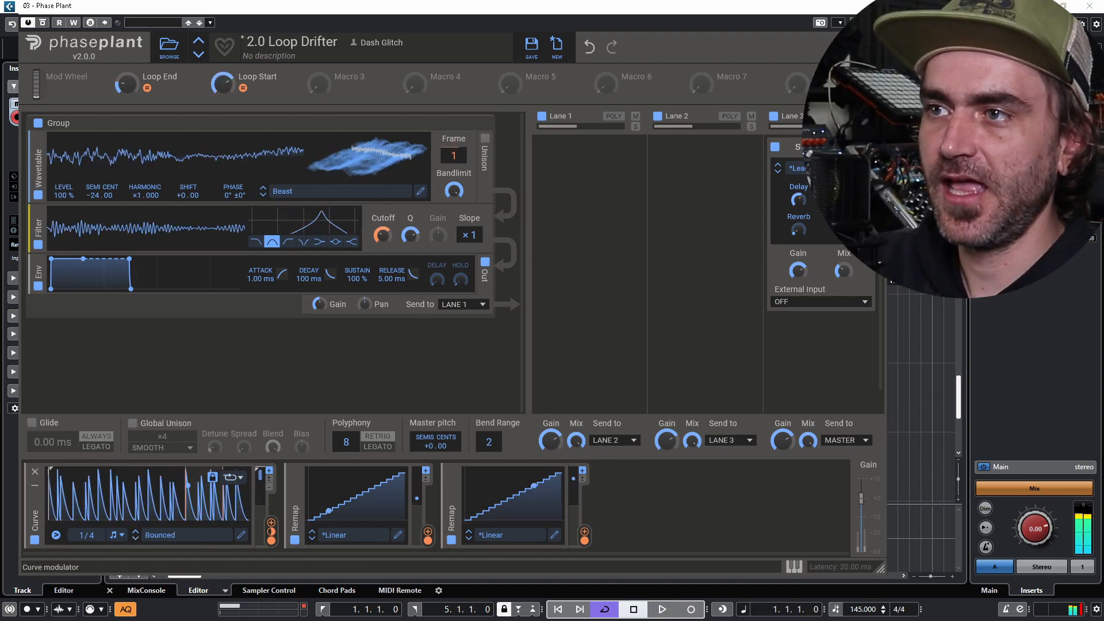
pyautogui.press('space')
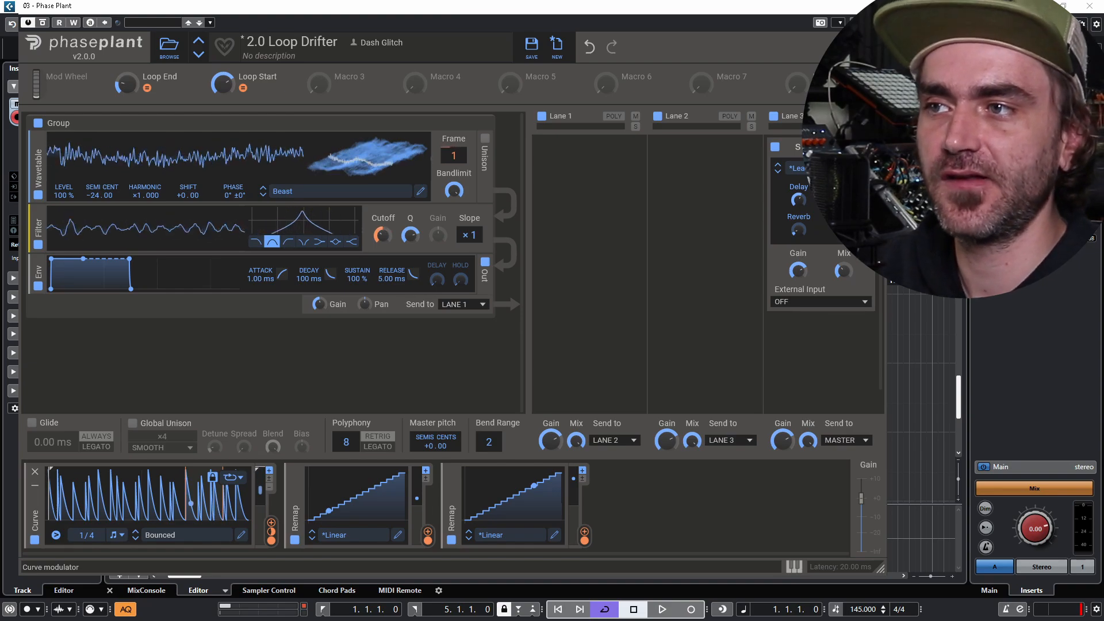
pyautogui.click(185, 534)
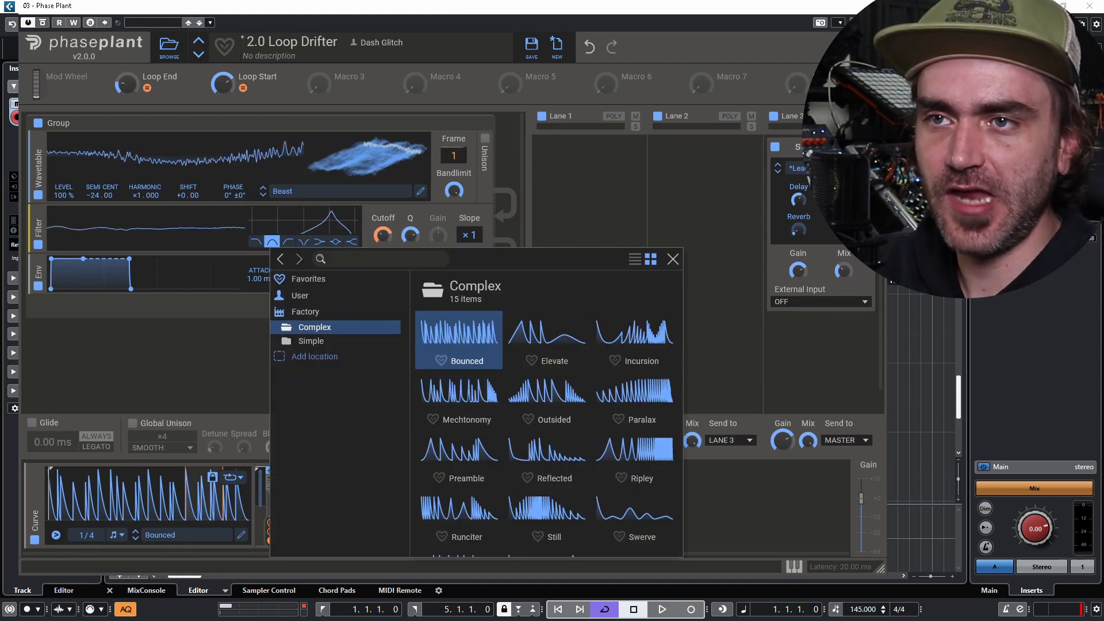
pyautogui.scroll(-1, 544, 412)
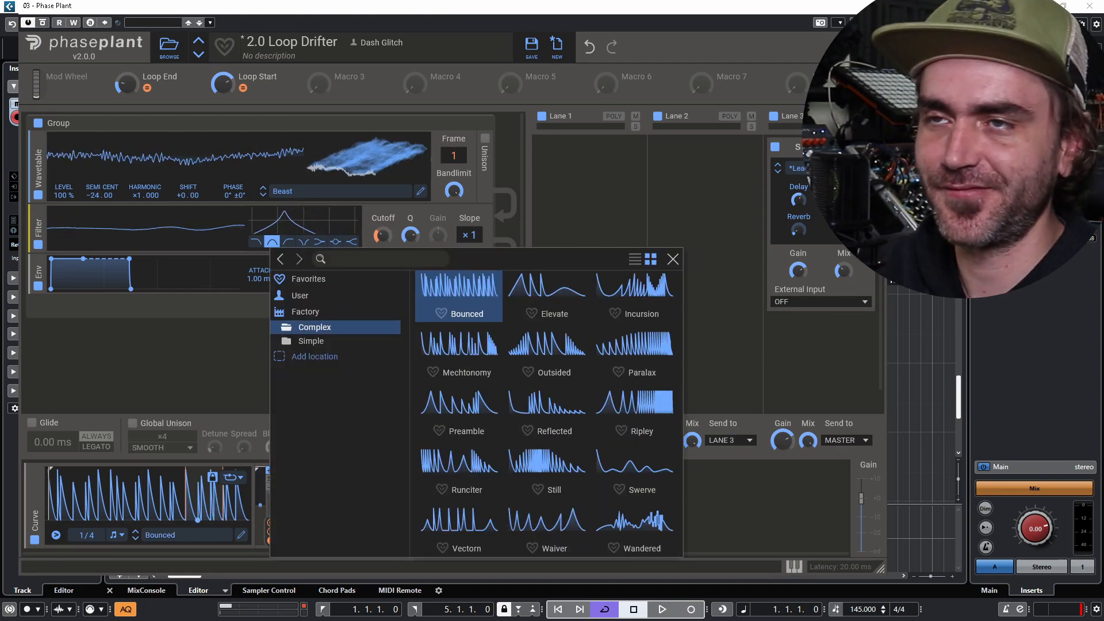
pyautogui.click(821, 363)
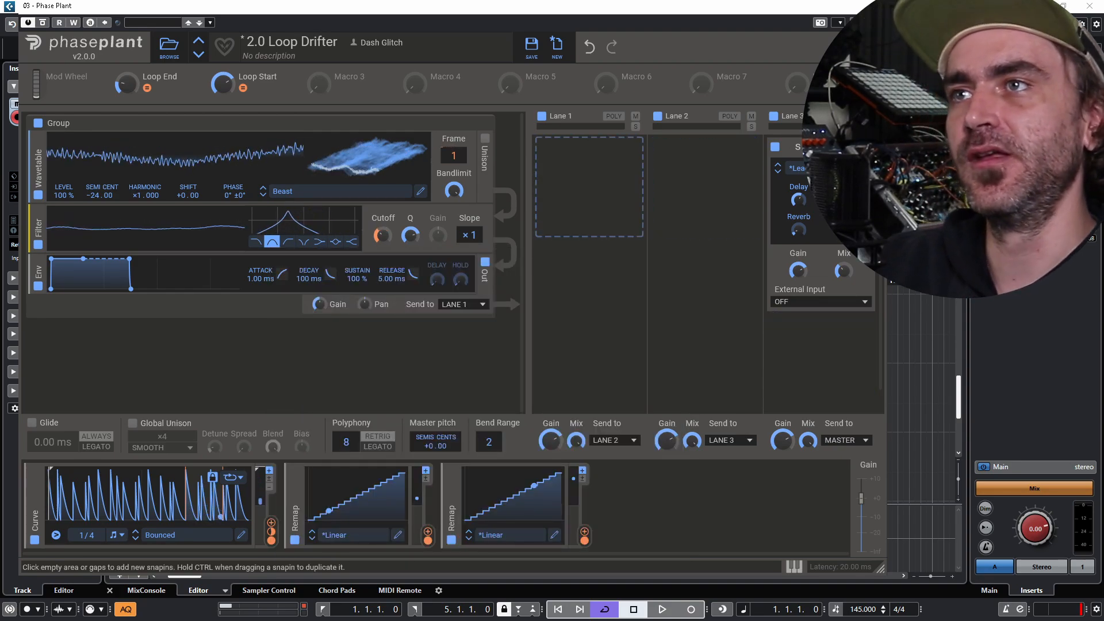